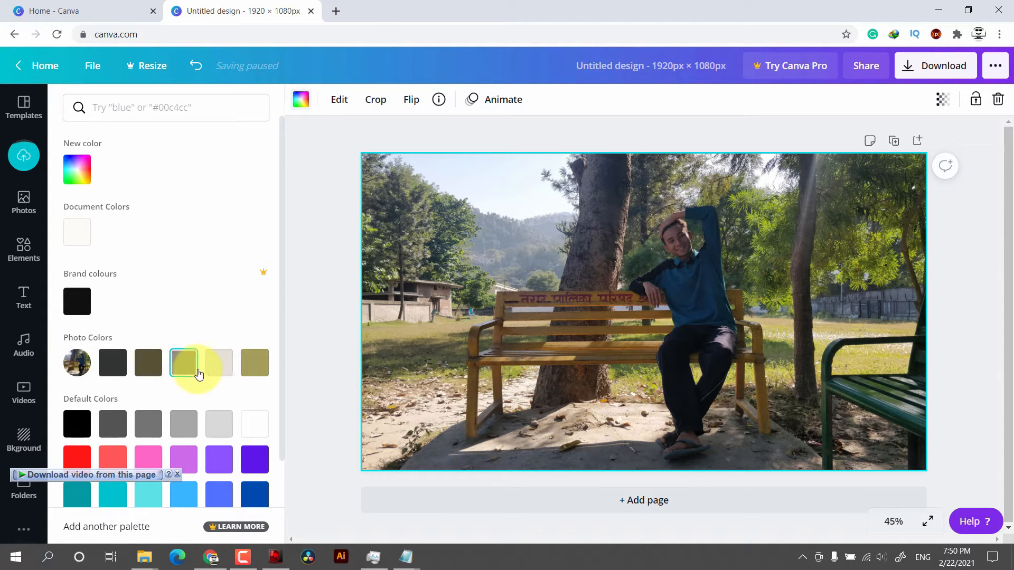
Step: Try adjusting the crop of the full-page park photo from its upper-left corner
click(376, 105)
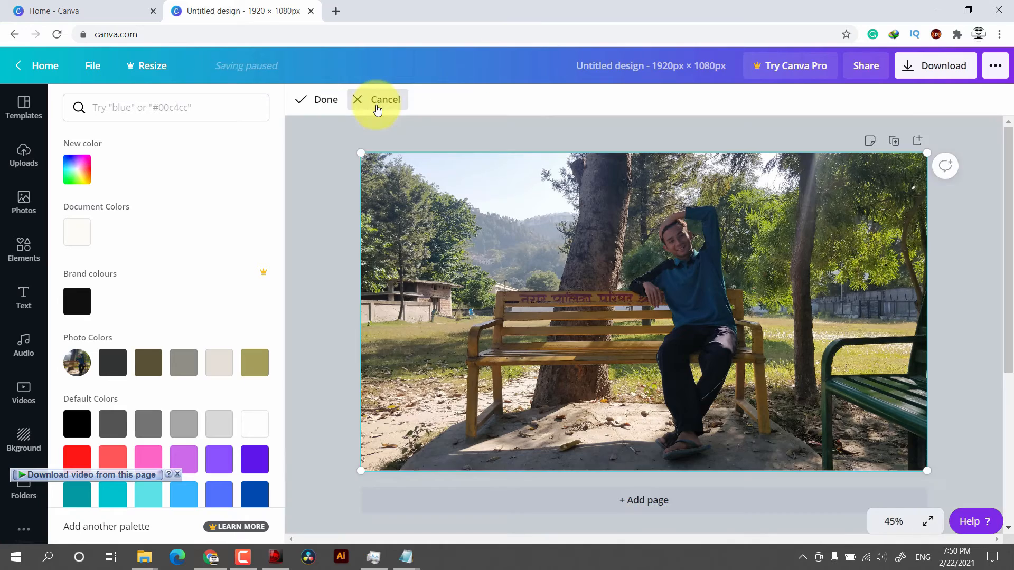
drag(358, 153, 338, 146)
click(333, 98)
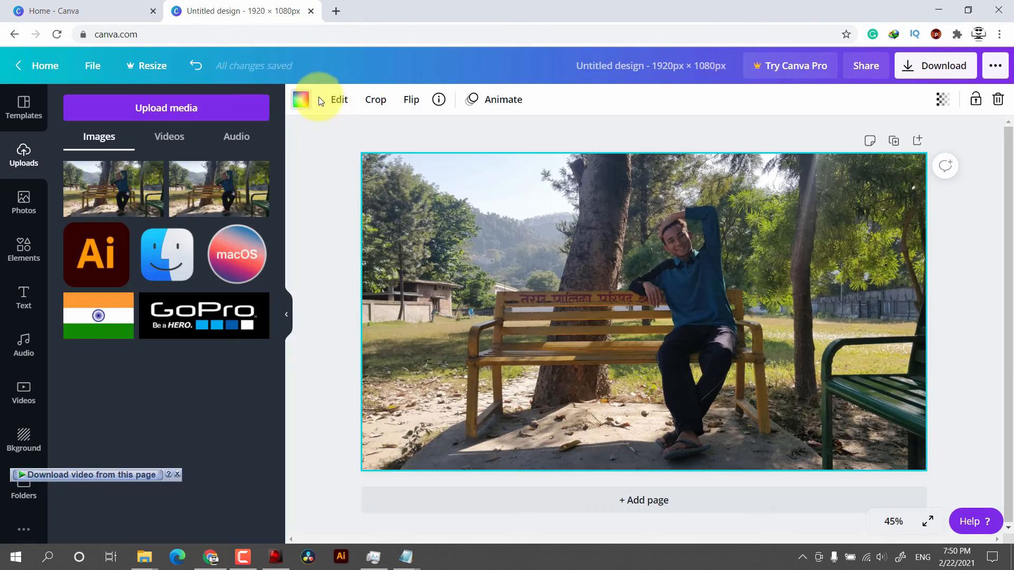
Step: Increase the park photo's brightness and contrast in the image adjustments
click(338, 100)
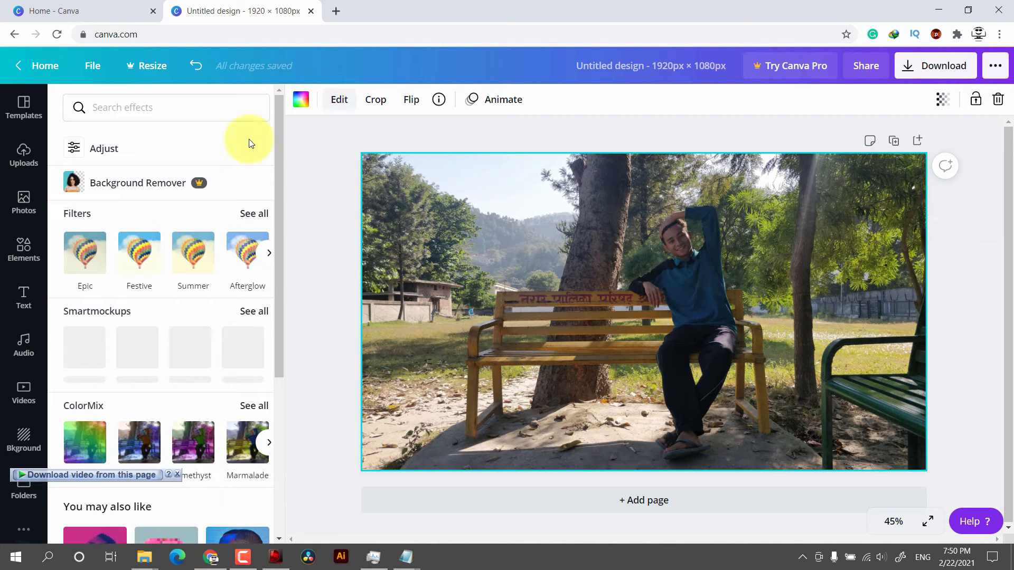
click(99, 150)
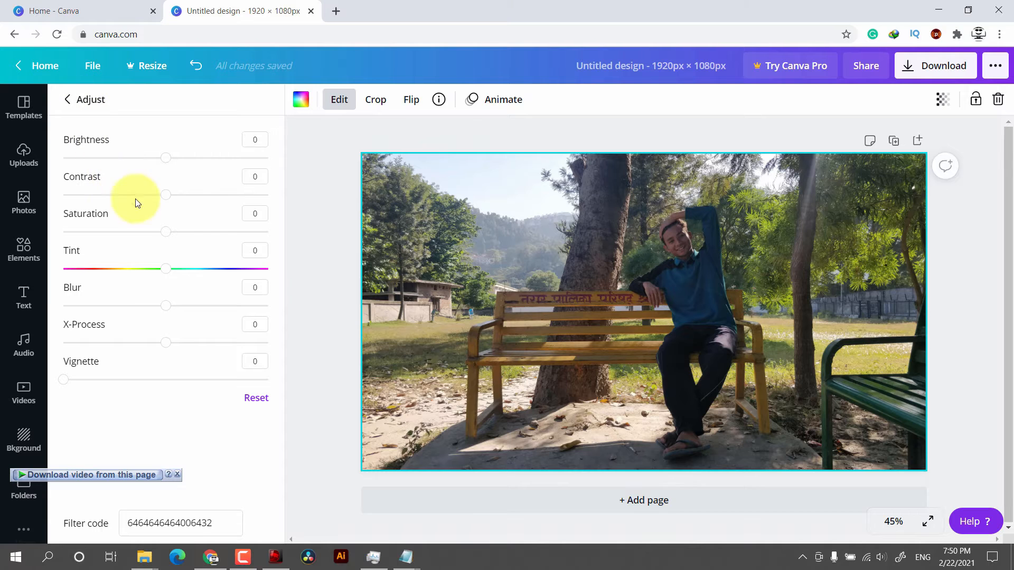
drag(166, 158, 194, 158)
drag(162, 202, 198, 195)
click(68, 100)
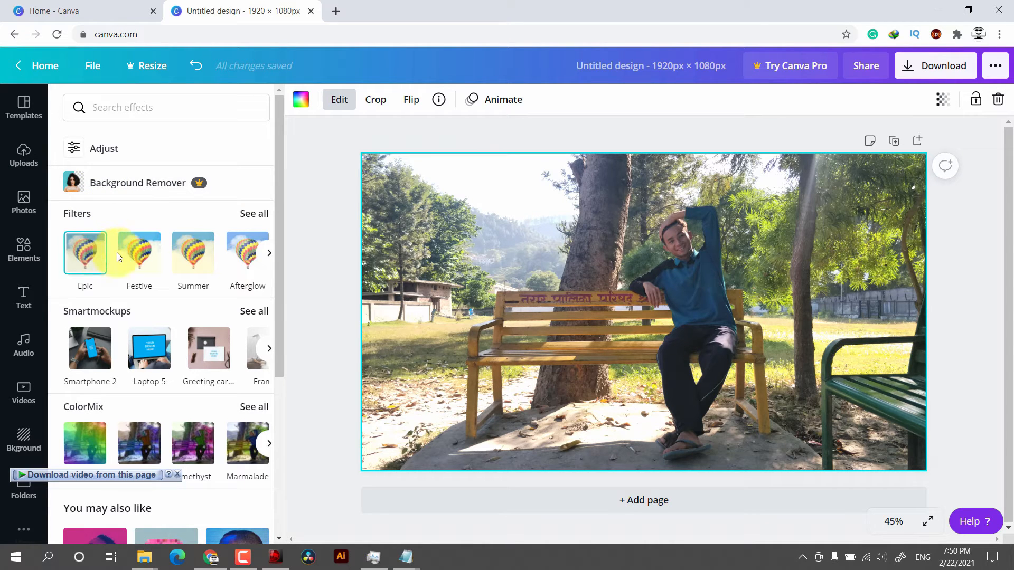
click(269, 253)
scroll(126, 248, down, 3)
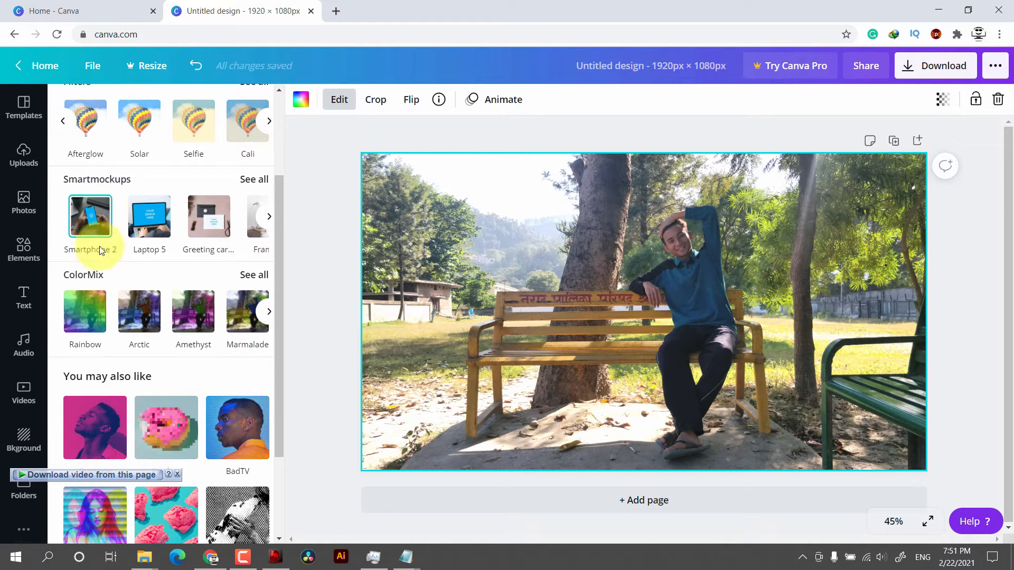
scroll(107, 328, down, 3)
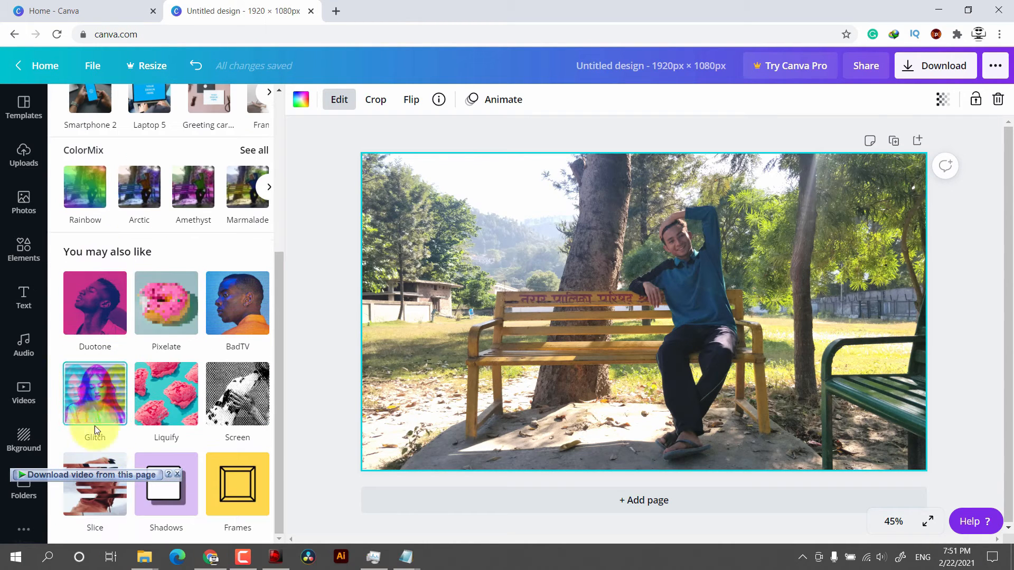
scroll(235, 383, up, 6)
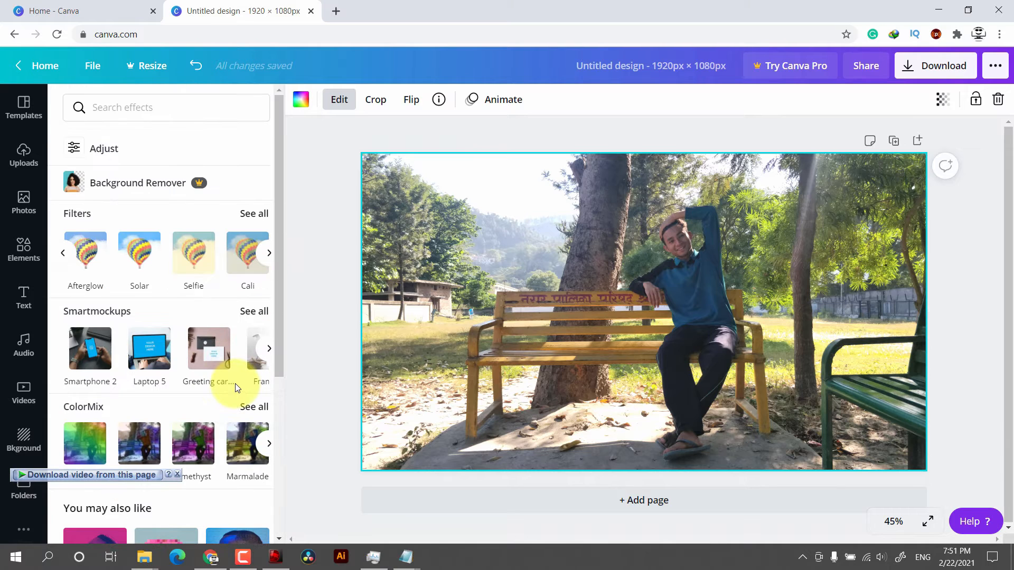
Step: Try flipping the park photo horizontally and vertically, and return it to its original orientation
click(413, 100)
click(420, 136)
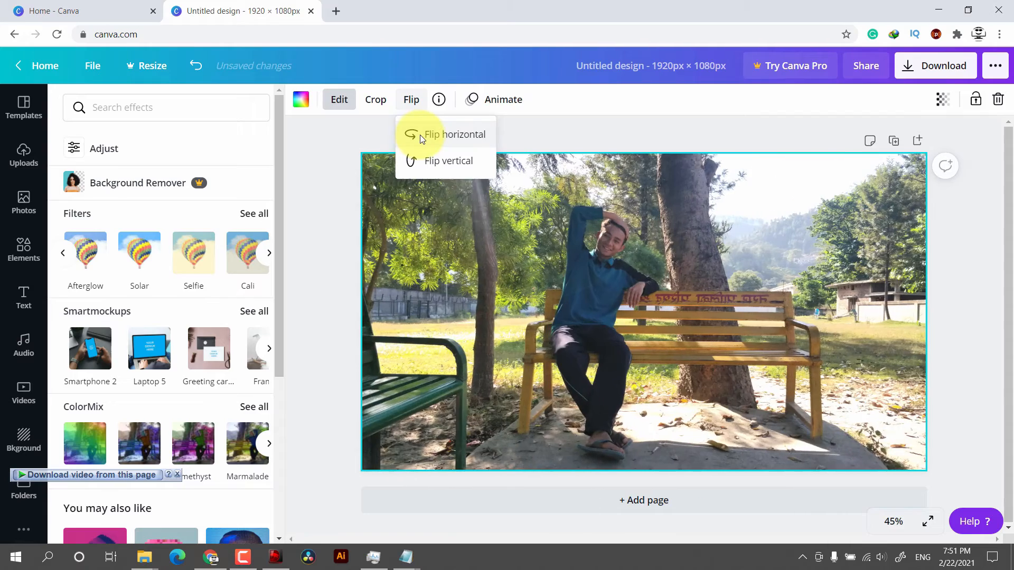
click(420, 160)
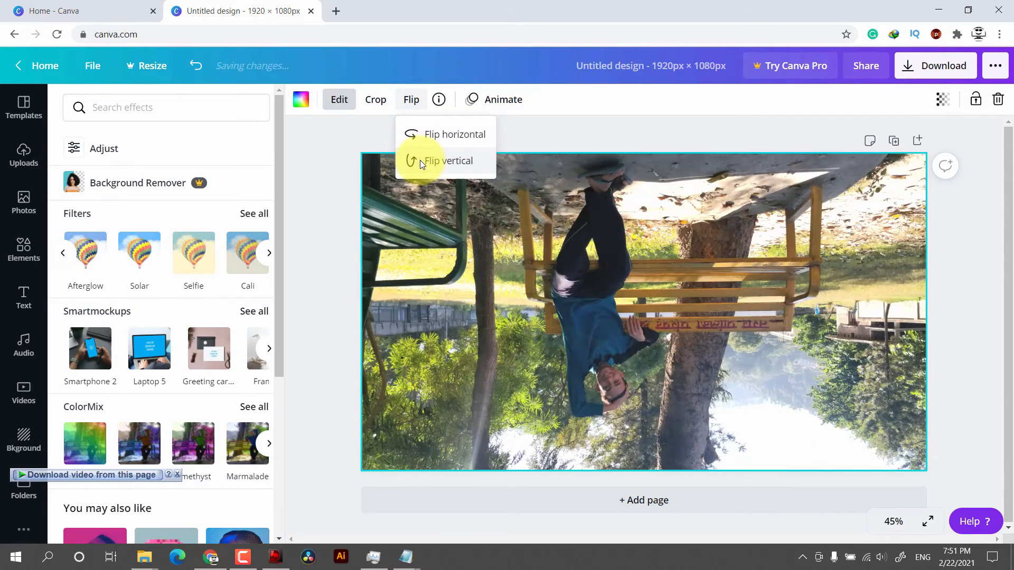
click(420, 160)
Step: Apply the Fade animation to the park photo's page
click(489, 101)
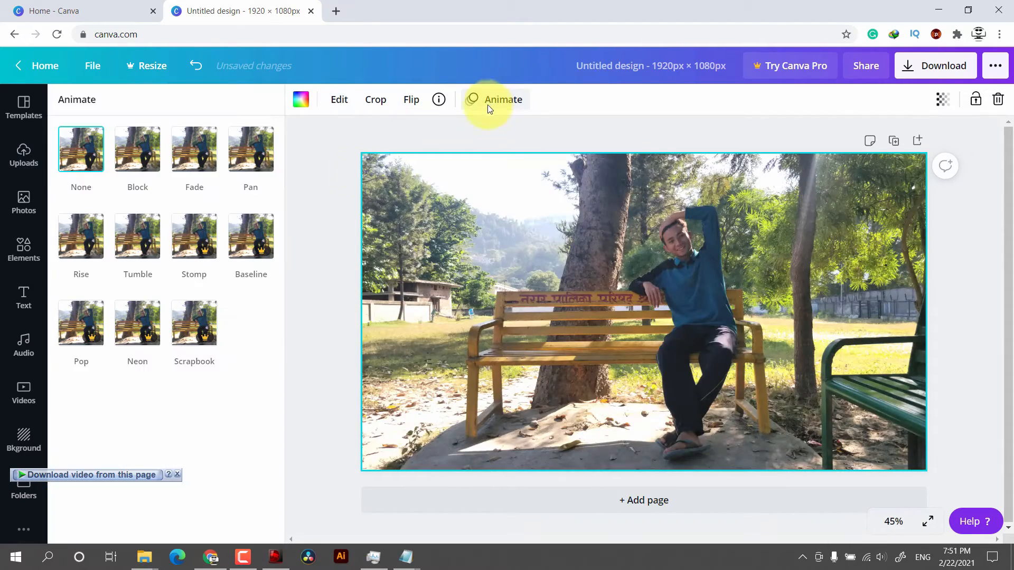
click(188, 156)
click(32, 163)
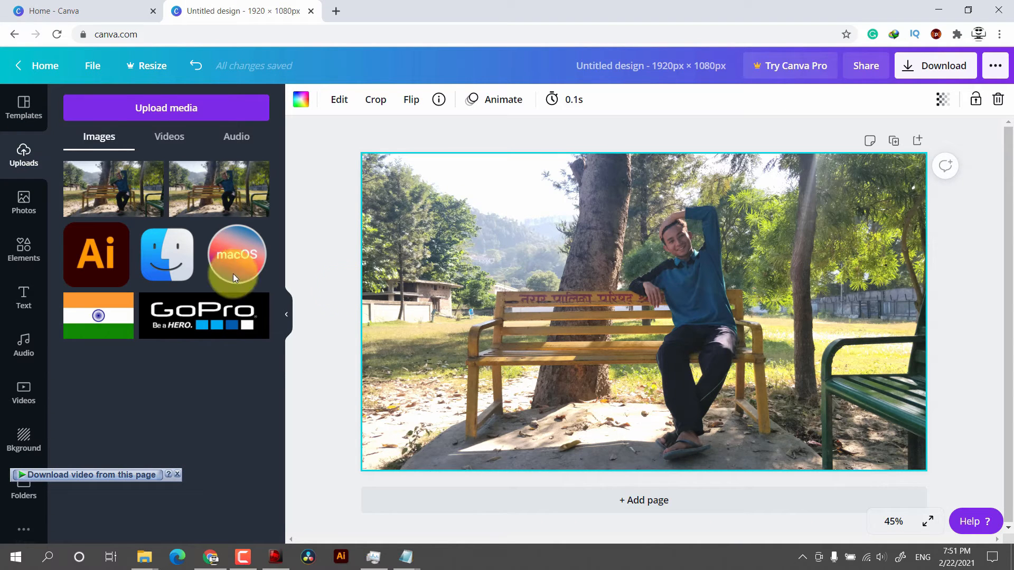
Step: Search the elements for "travel" and place the green suitcase graphic over the left part of the photo
click(14, 255)
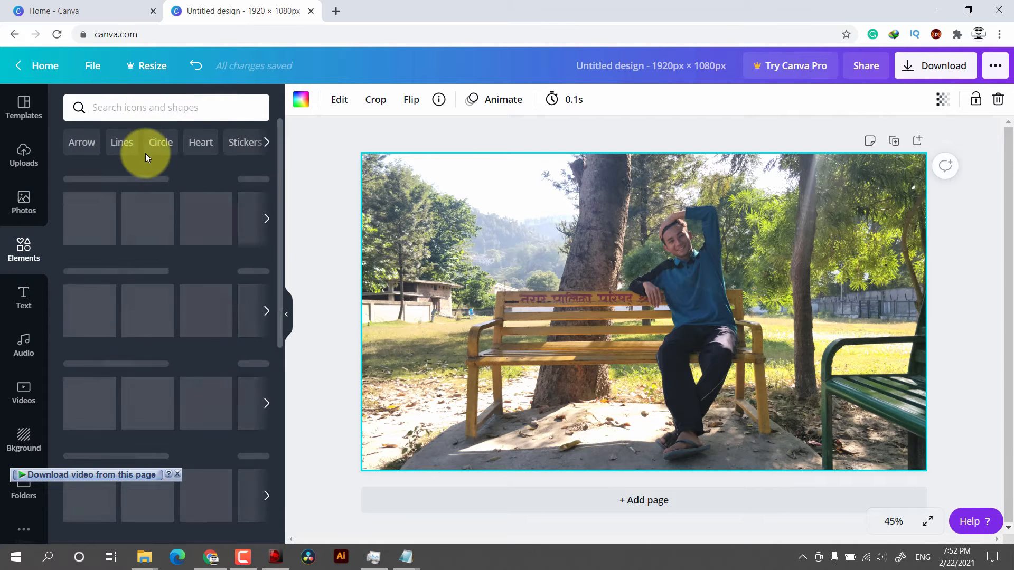
scroll(125, 323, down, 4)
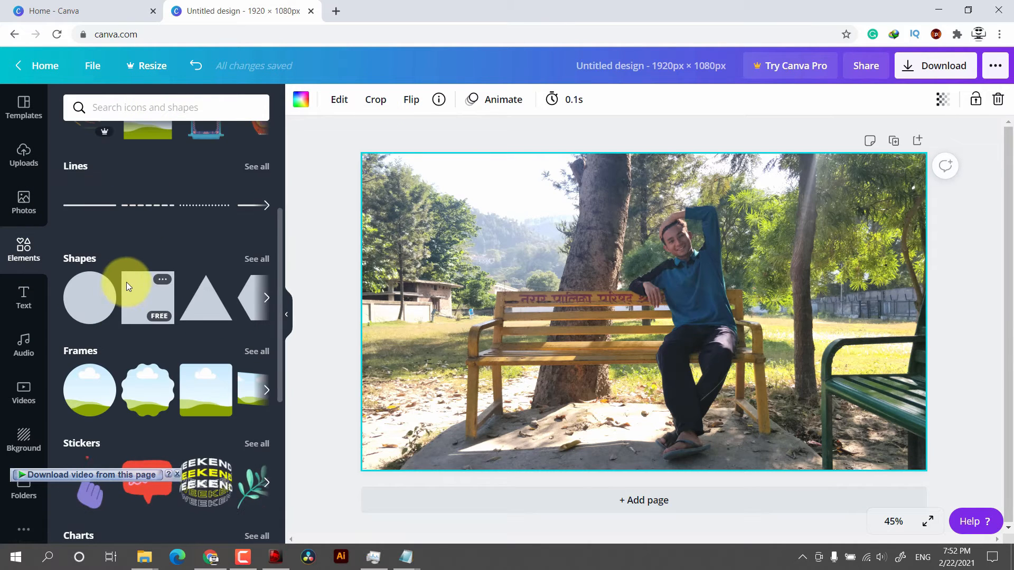
scroll(148, 280, up, 4)
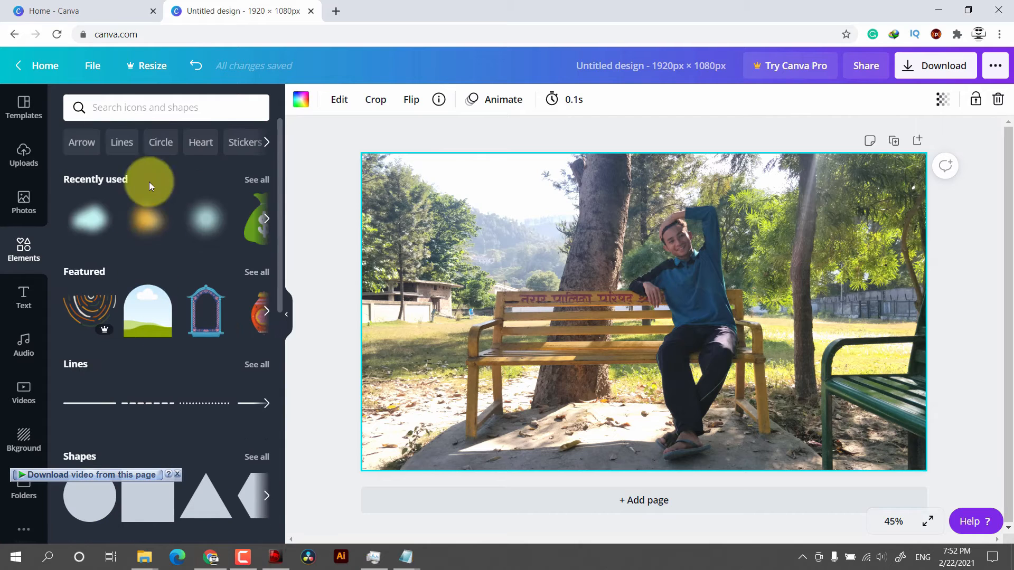
click(155, 113)
click(123, 168)
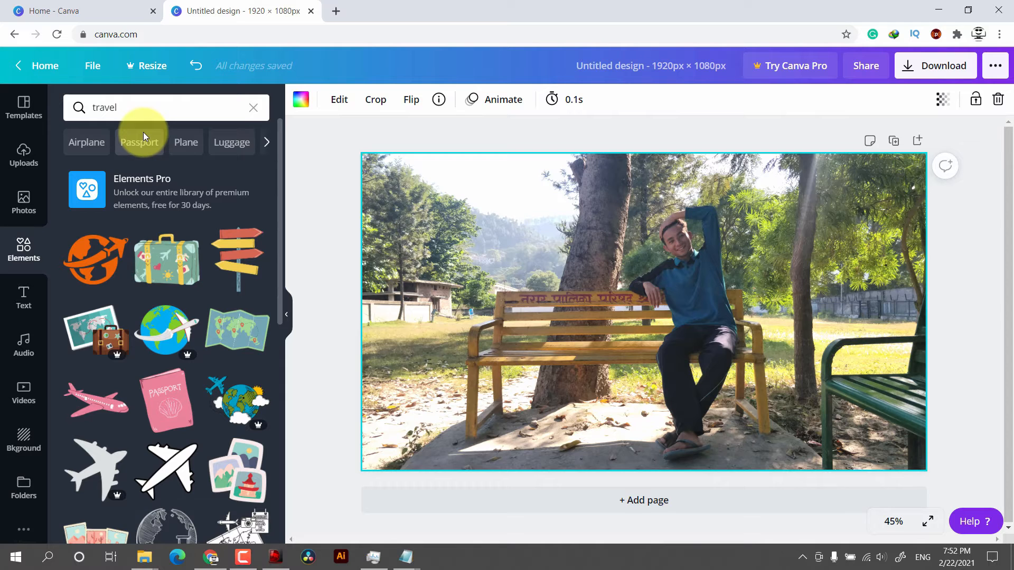
drag(161, 264, 453, 310)
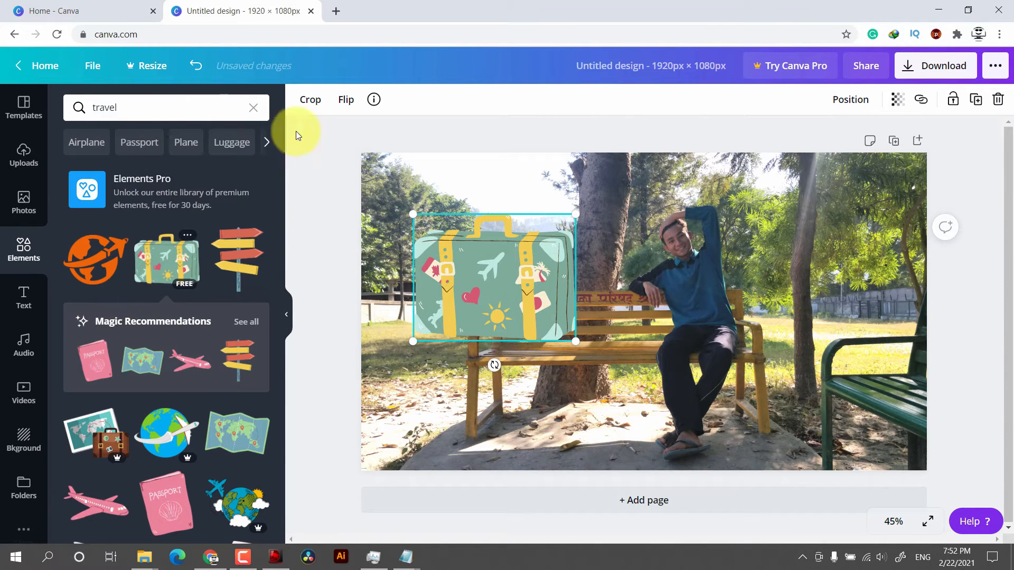
Step: Add a square shape in the page's upper-left corner and move the suitcase away from it to the right
click(254, 107)
drag(139, 484, 389, 179)
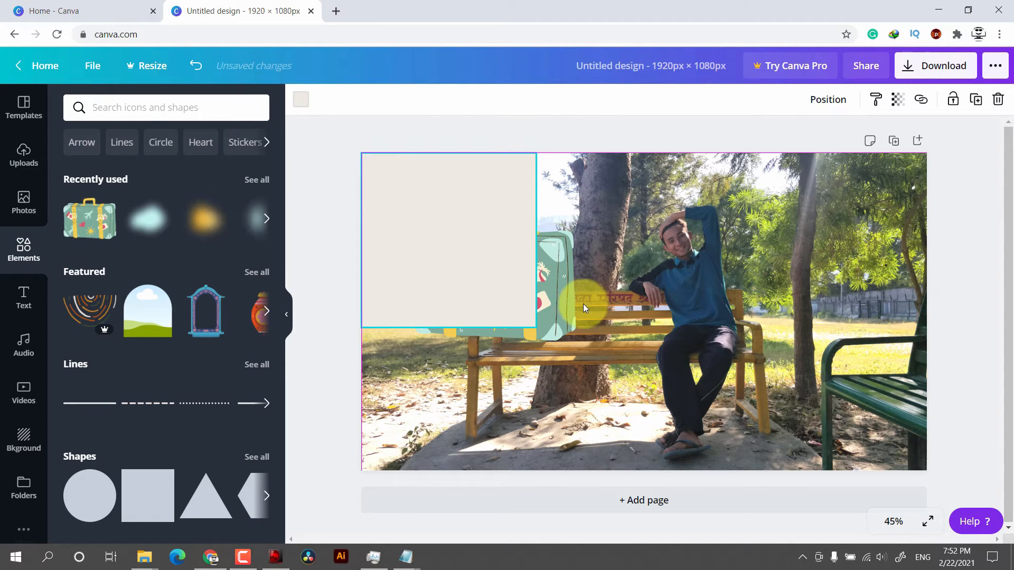
drag(554, 289, 845, 248)
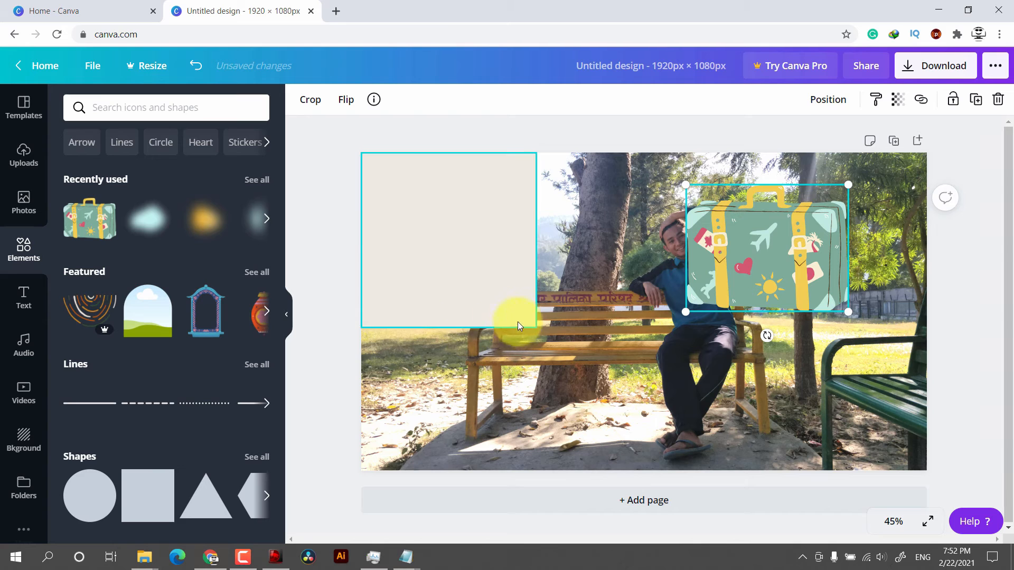
Step: Enlarge the square to the full page height and recolor it dark olive from the photo colors
click(510, 302)
drag(542, 332, 660, 505)
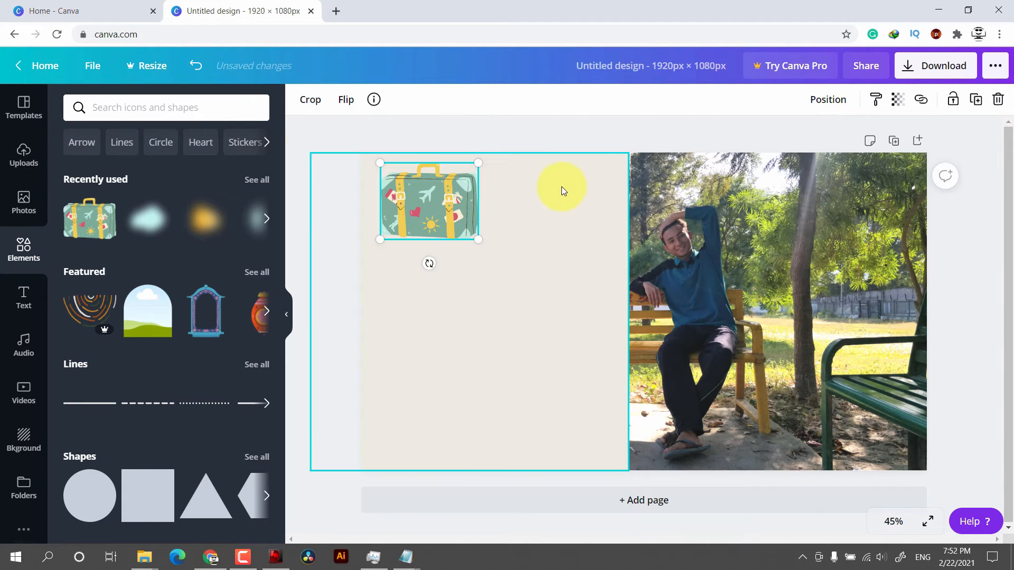
click(562, 186)
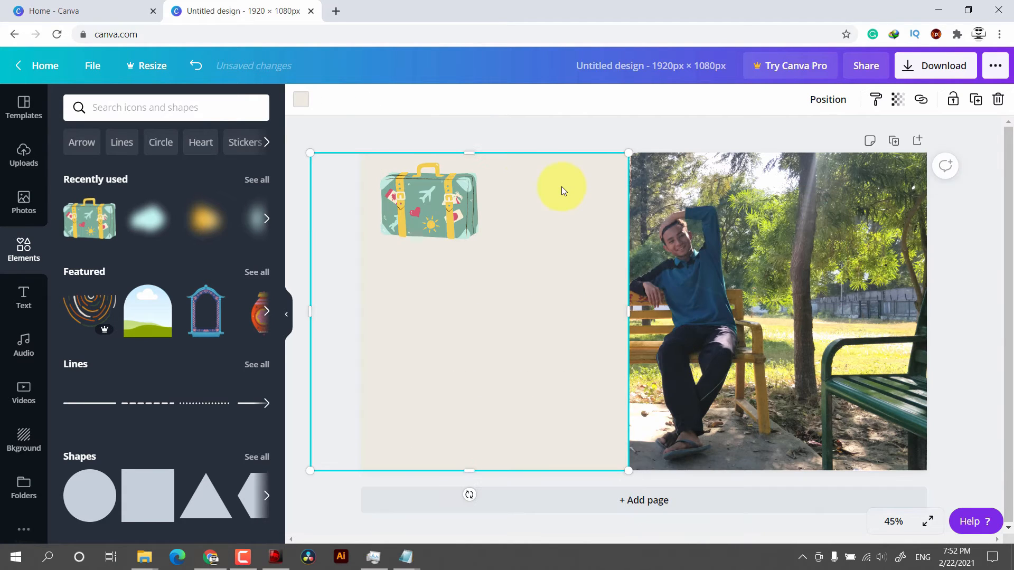
click(300, 99)
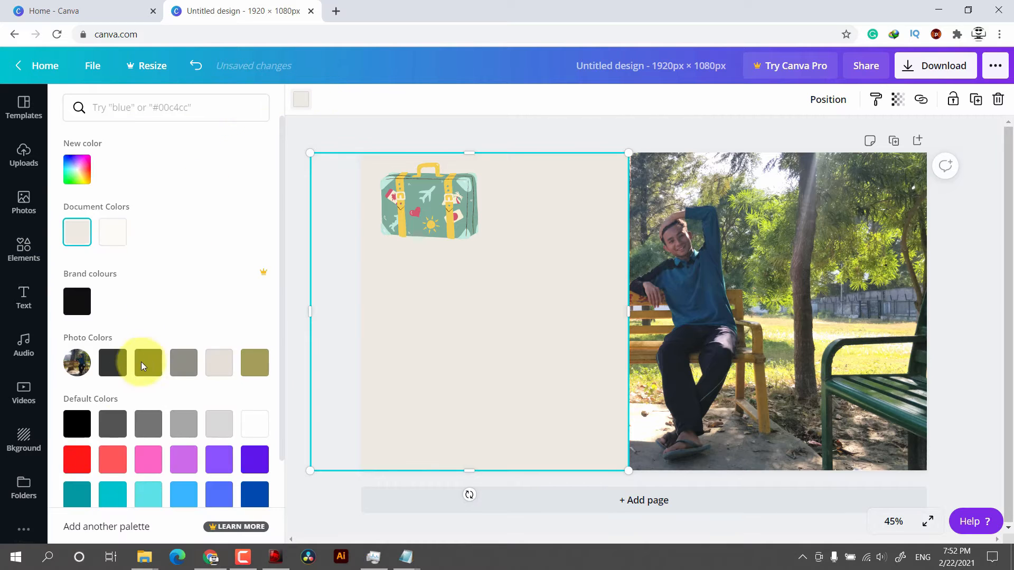
click(113, 371)
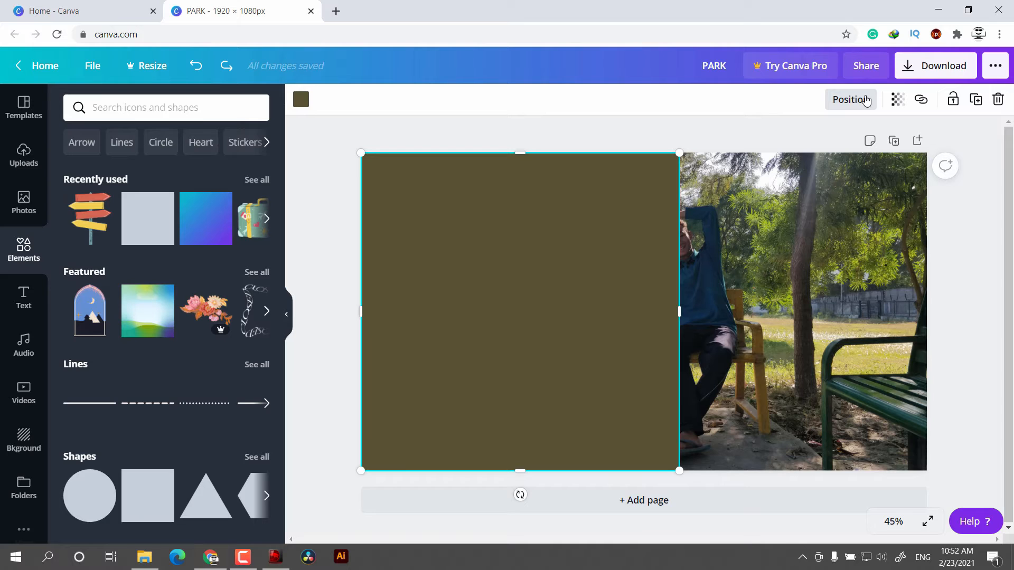
Step: Try aligning the olive shape to the page center, and align it back to the page's left edge
click(850, 101)
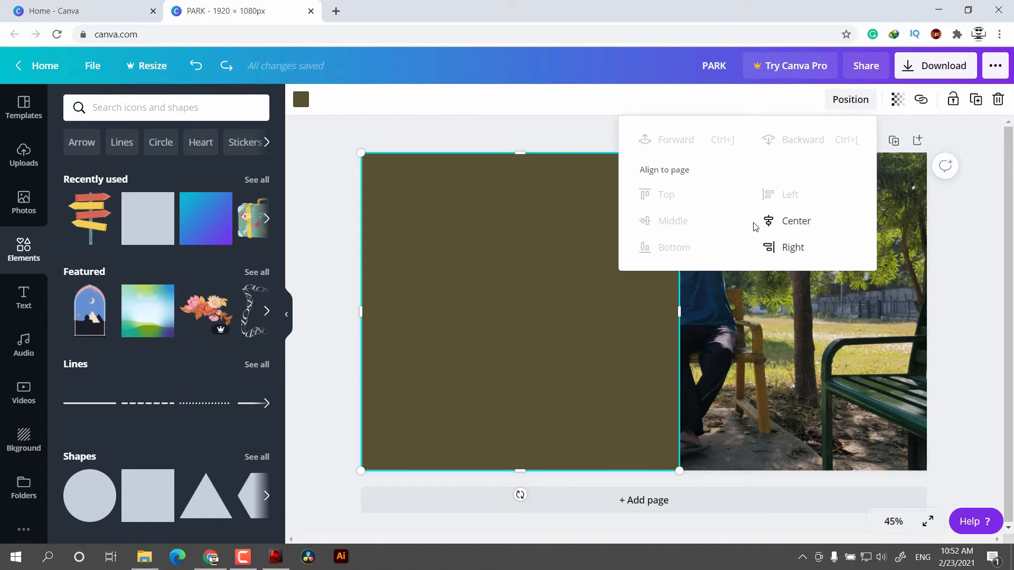
click(787, 221)
click(790, 195)
Step: Make the olive shape semi-transparent so the photo shows through it
click(898, 100)
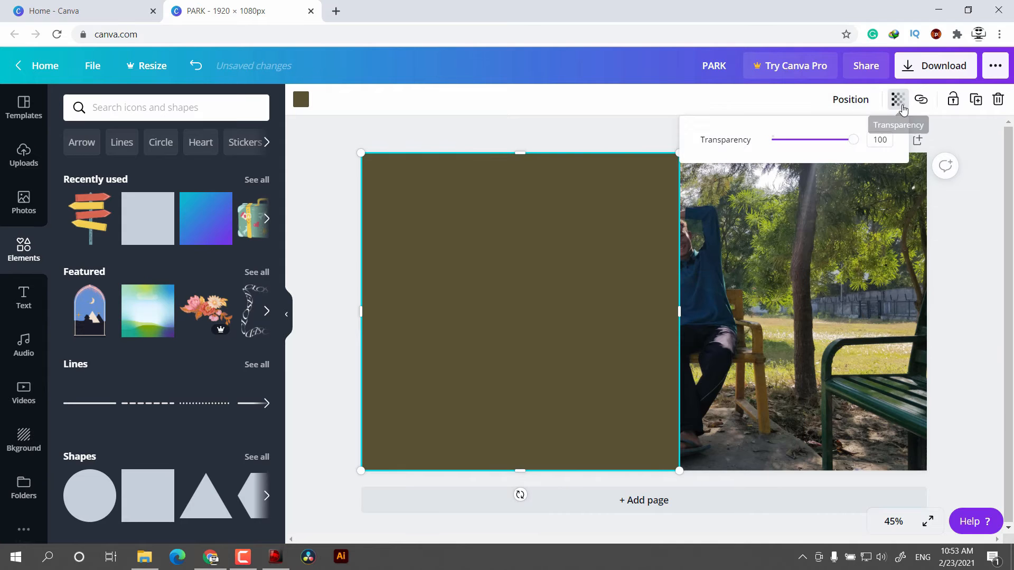
drag(846, 149, 820, 142)
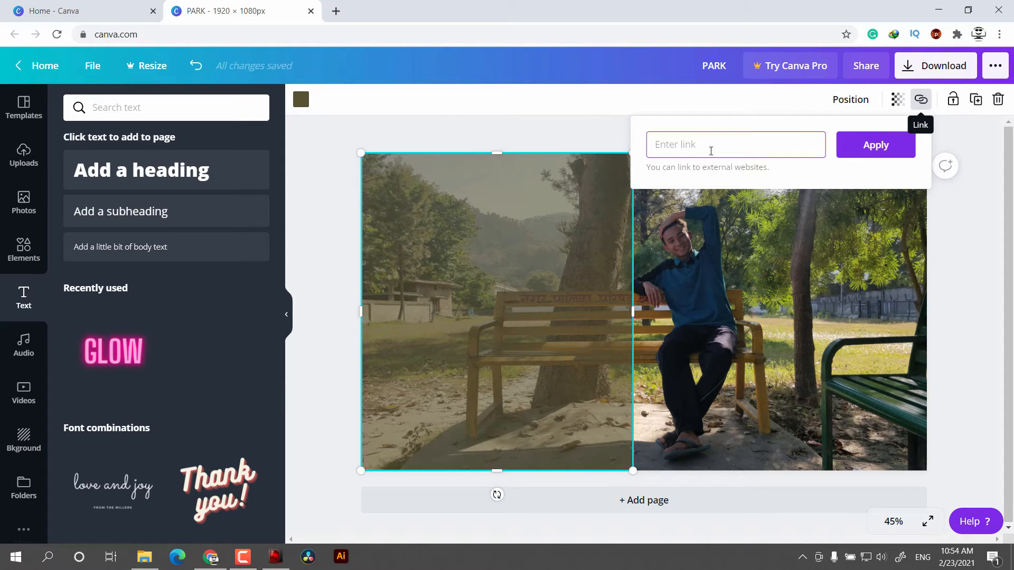
Step: Close the olive shape's link settings and lock the shape in place
click(921, 100)
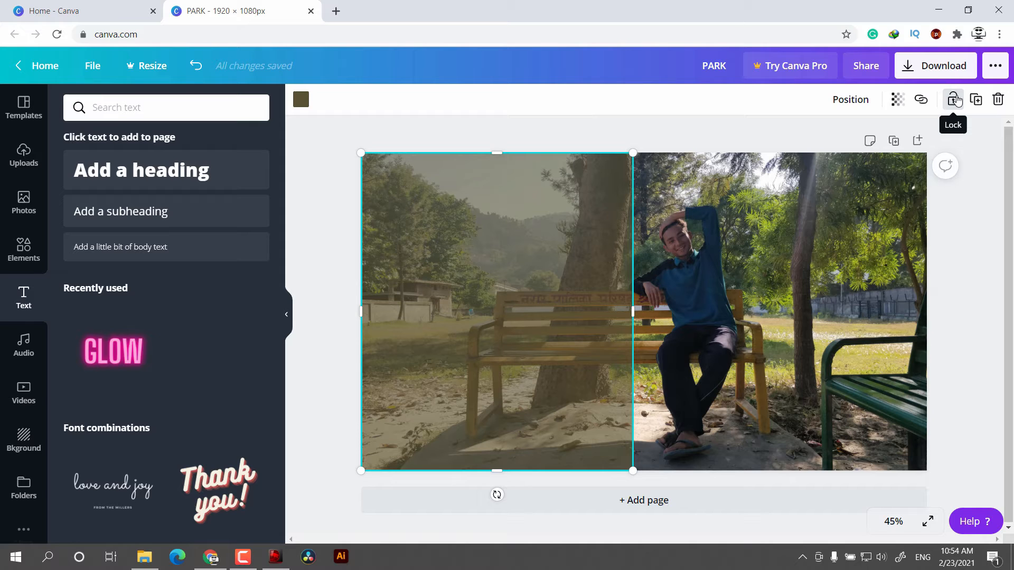
click(959, 100)
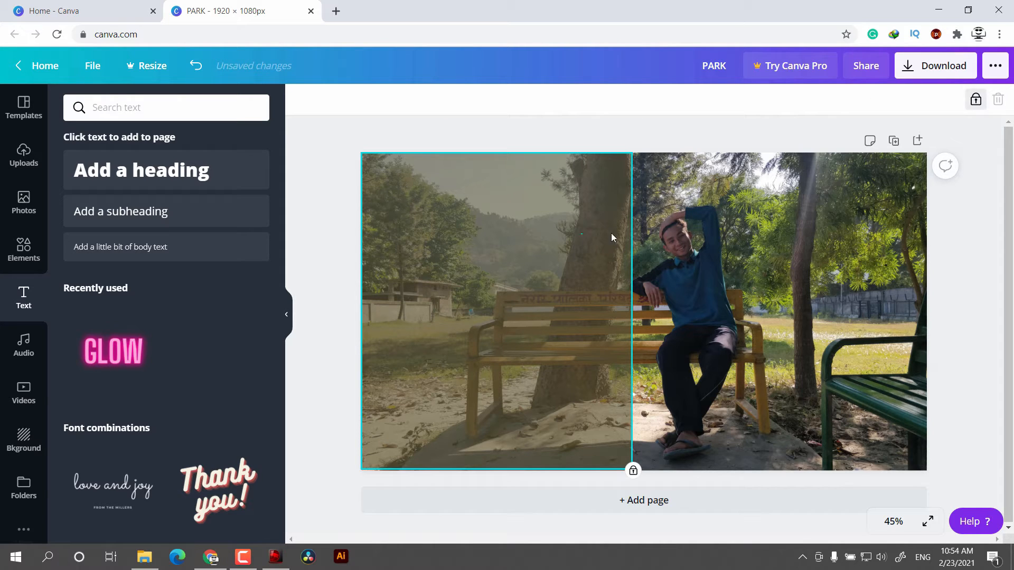
click(760, 226)
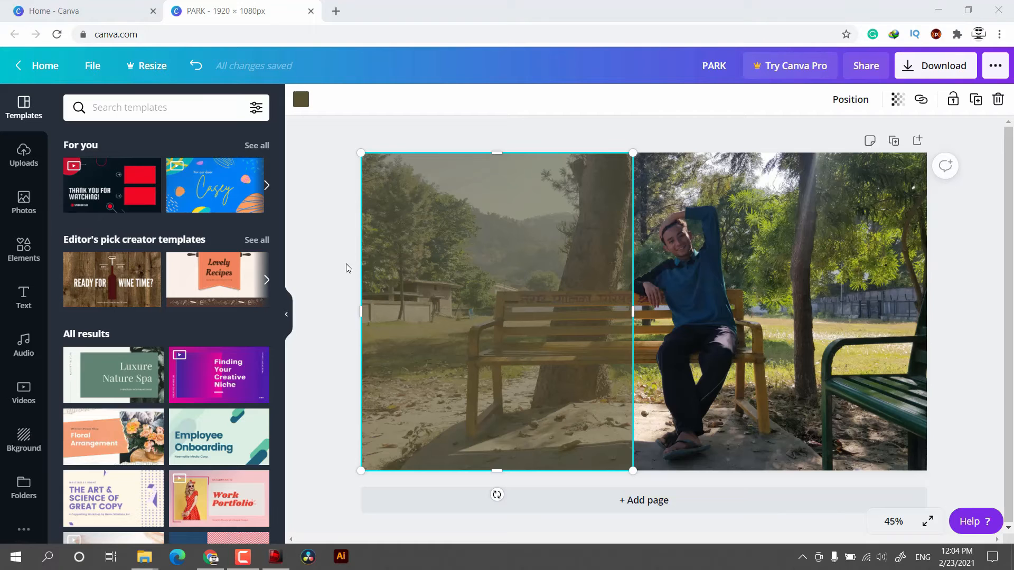
Step: Add the heading "Test" over the upper part of the olive overlay and enlarge it to about font size 179
click(23, 299)
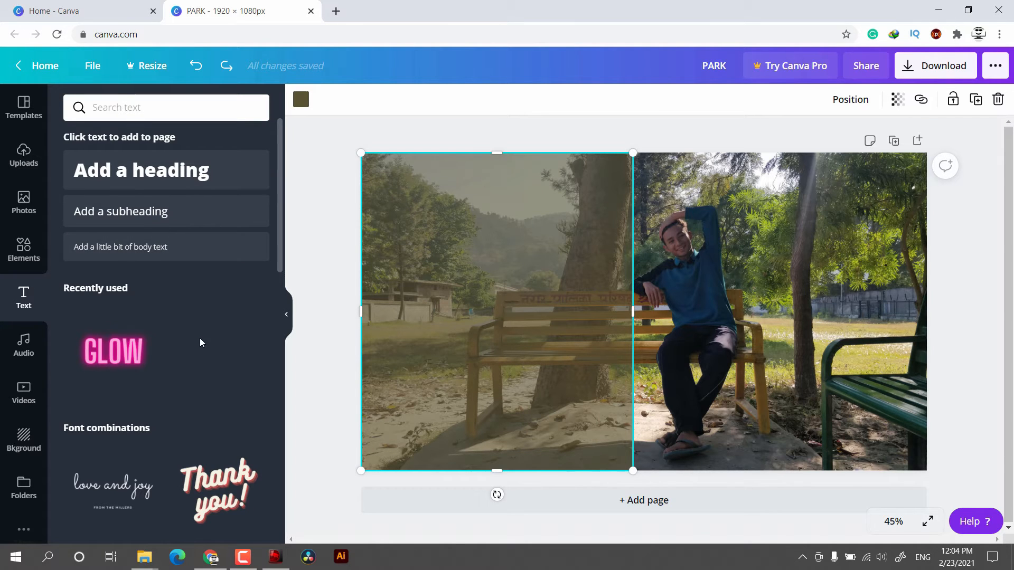
click(142, 170)
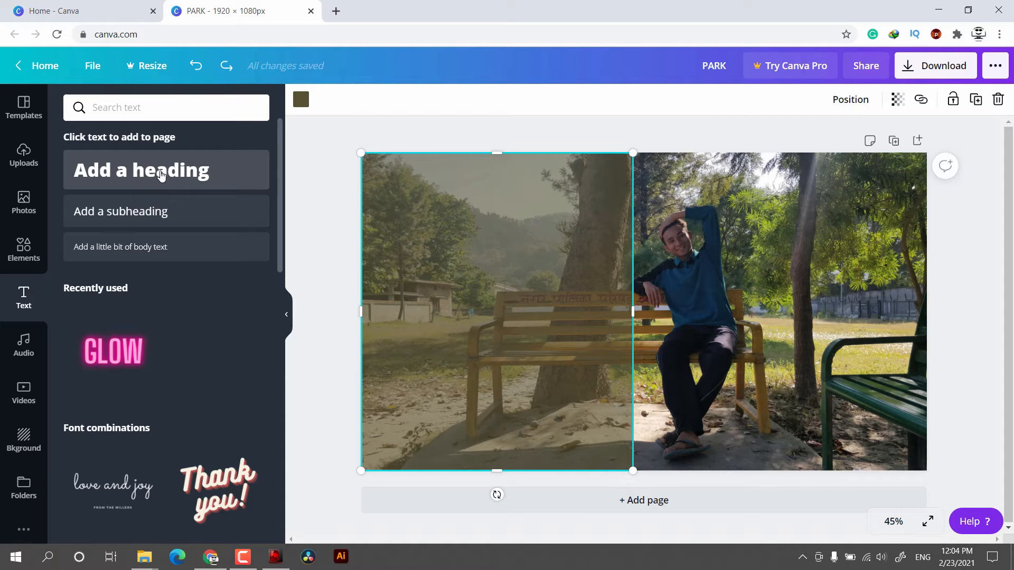
text(Test)
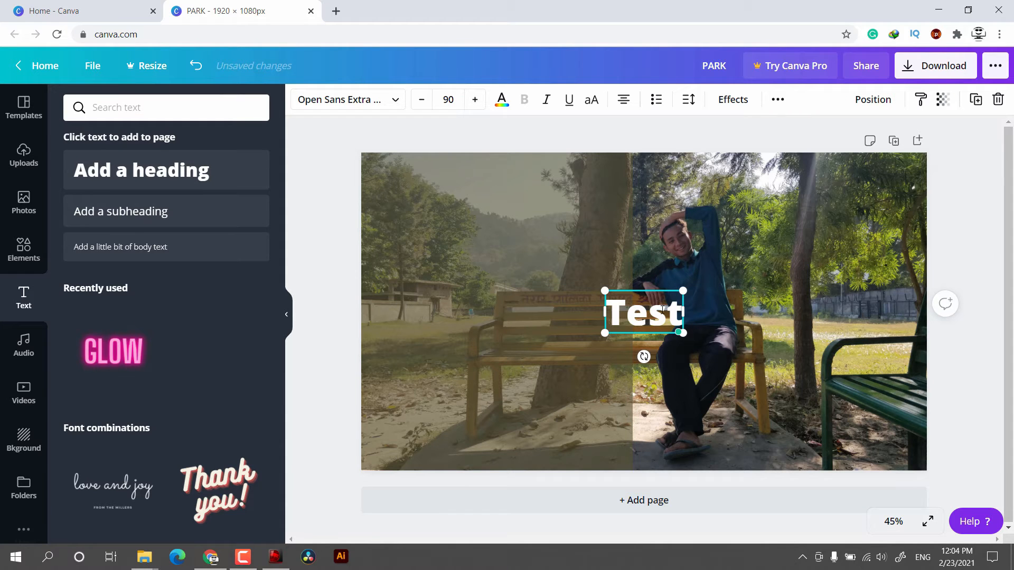
drag(654, 308, 597, 294)
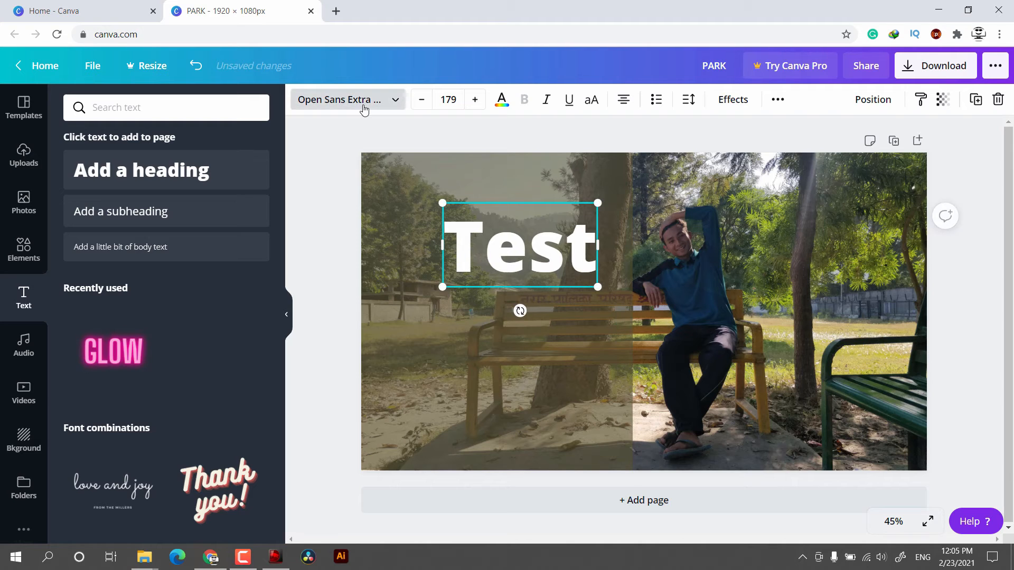
Step: Change the "Test" heading's font to Open Sans and keep the heading selected
click(361, 107)
click(151, 221)
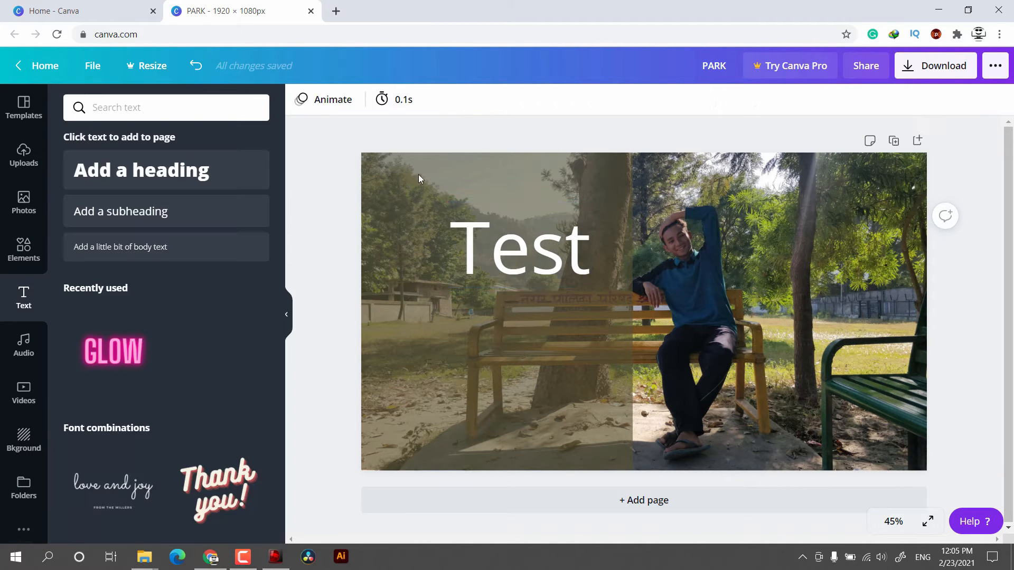
click(482, 232)
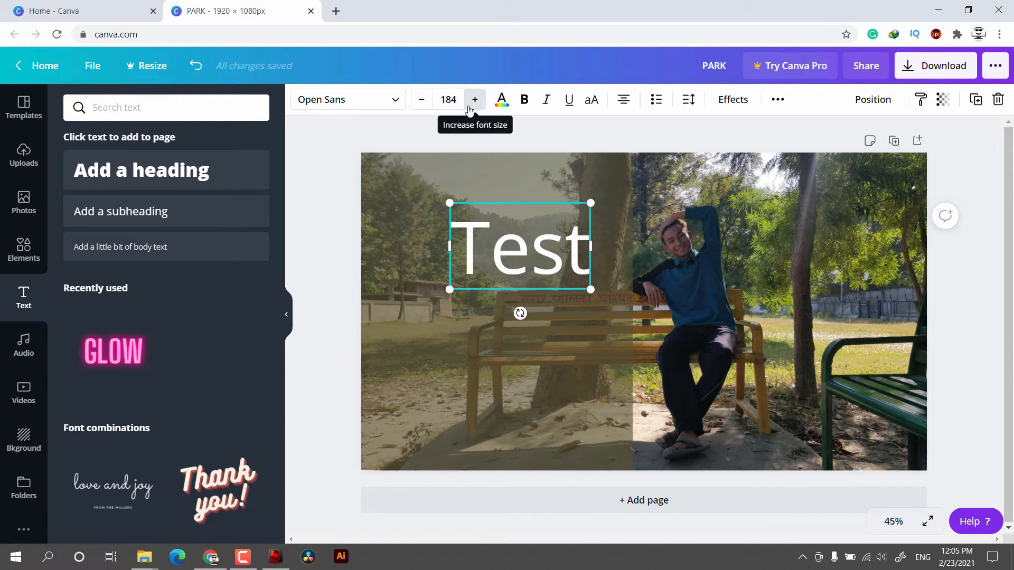
Step: Try underlining the "Test" heading with its text colour choices open
click(501, 99)
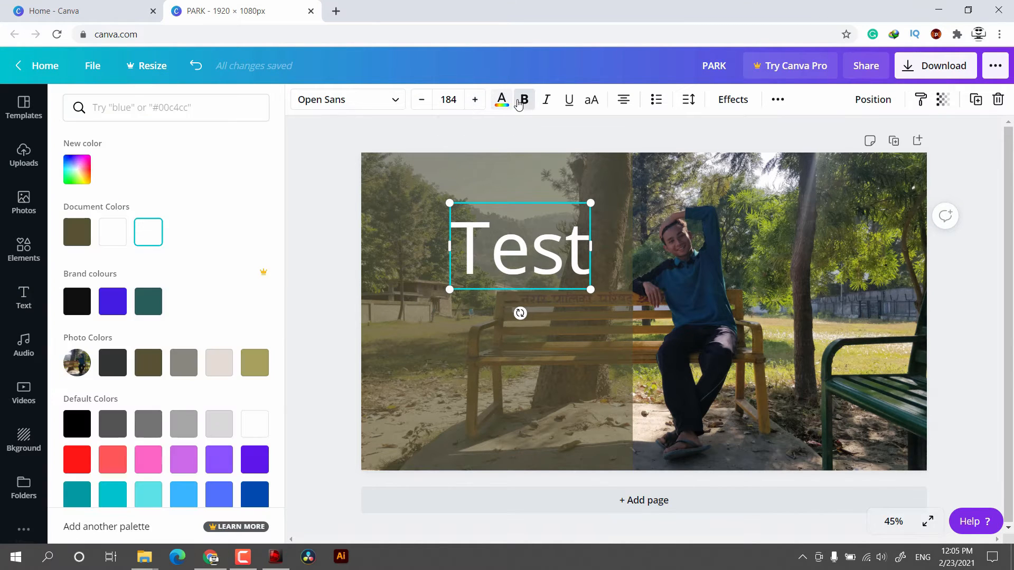
click(570, 100)
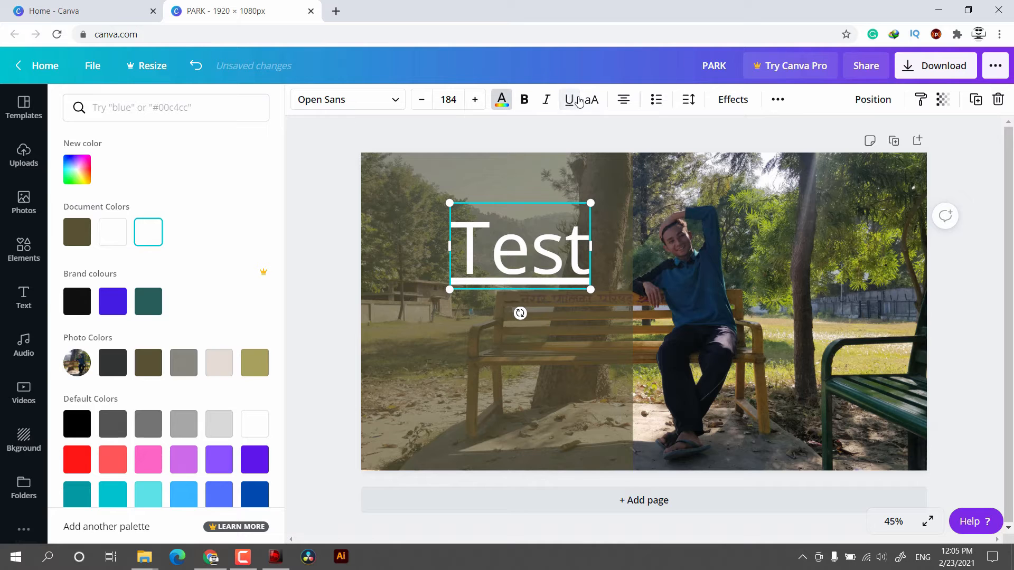
Step: Left-align the "Test PICTURE" heading, widen the letter spacing of the word "Test" and tighten the line height
click(655, 100)
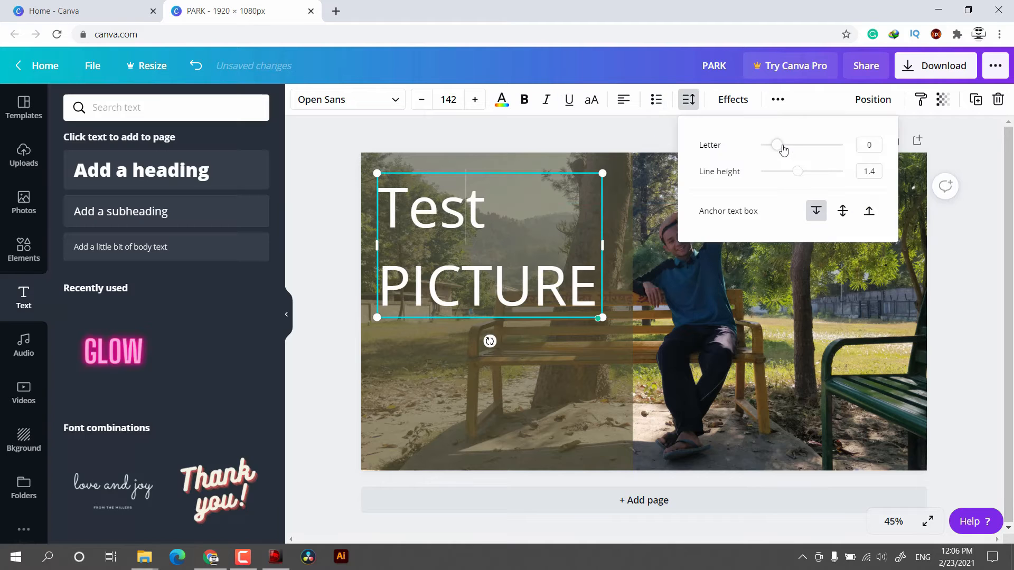
drag(780, 146, 766, 178)
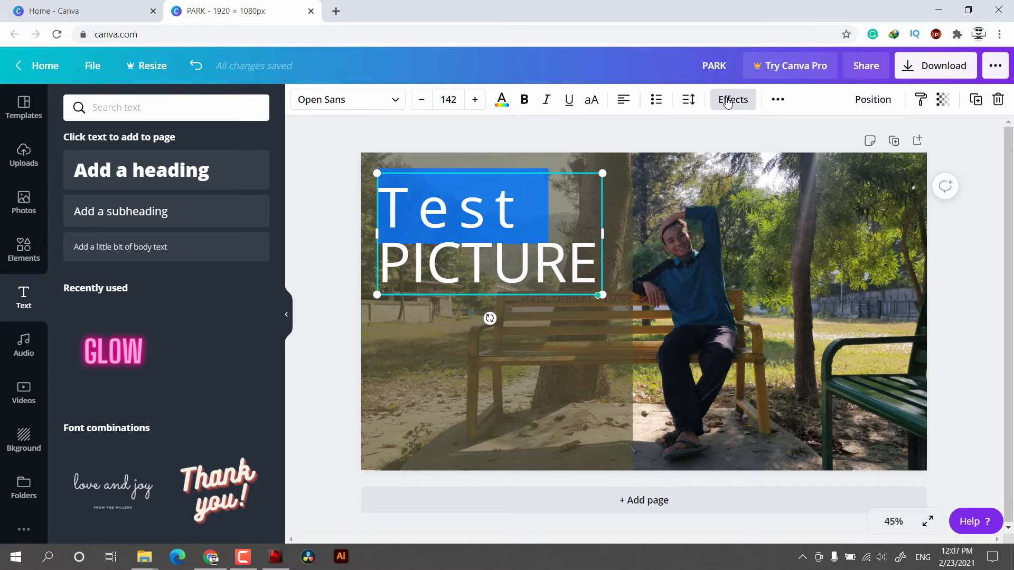
Step: Try the Shadow, Splice, Glitch and Echo text effects on the "Test PICTURE" heading
click(728, 102)
click(145, 190)
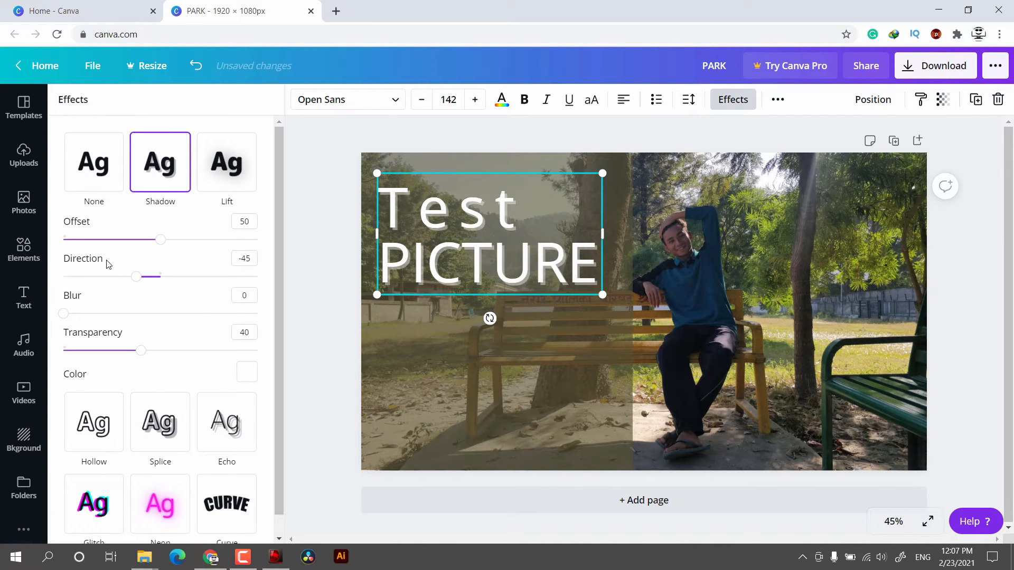
click(159, 423)
click(98, 470)
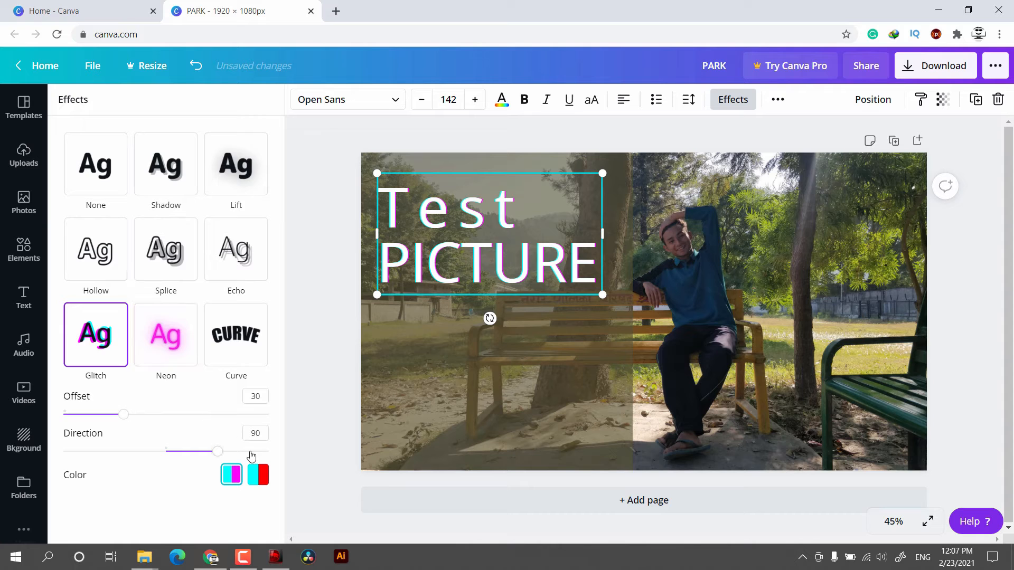
click(244, 258)
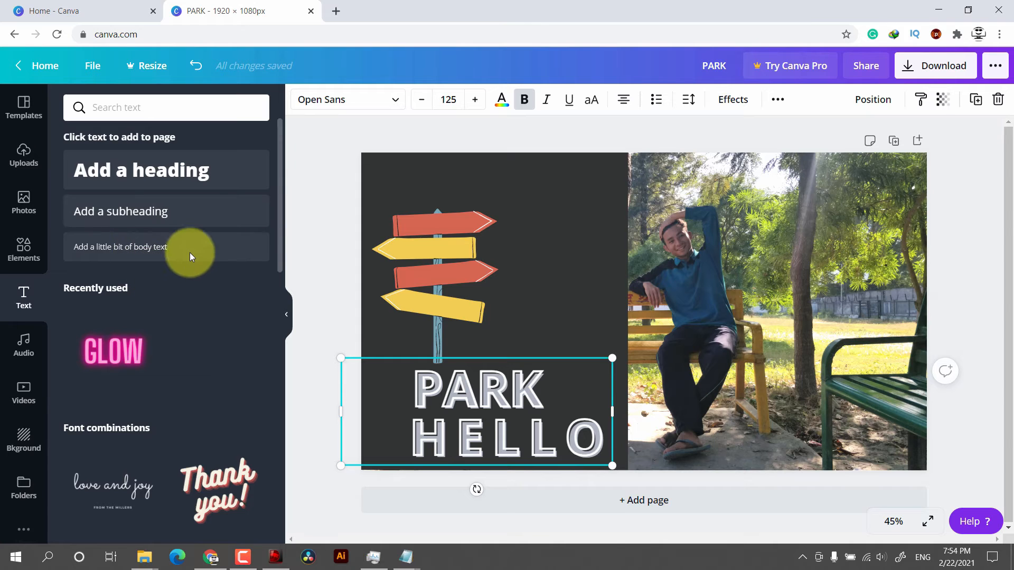
Step: Look through the ready-made font combinations in the text library
scroll(166, 333, down, 1)
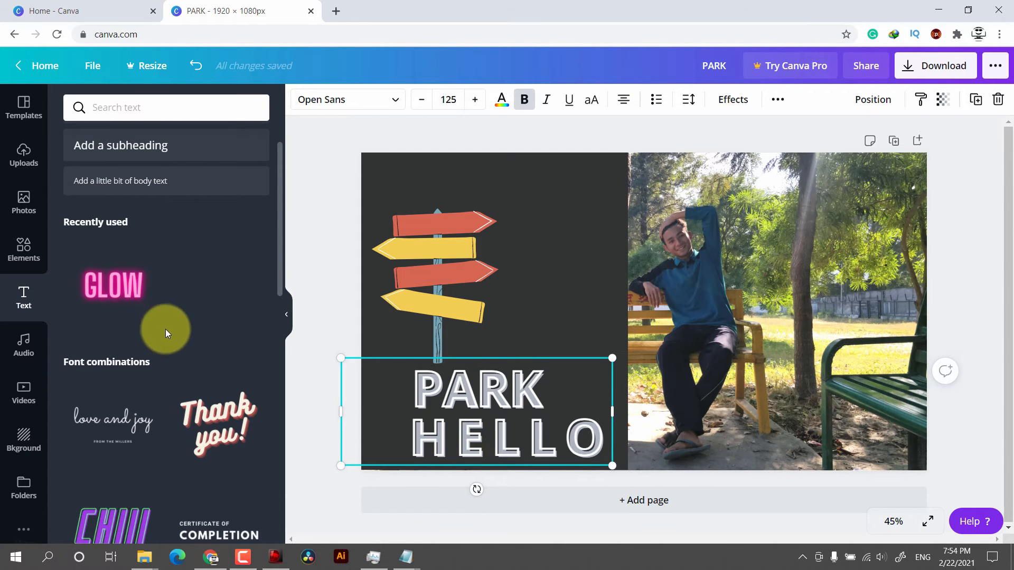
scroll(135, 346, down, 2)
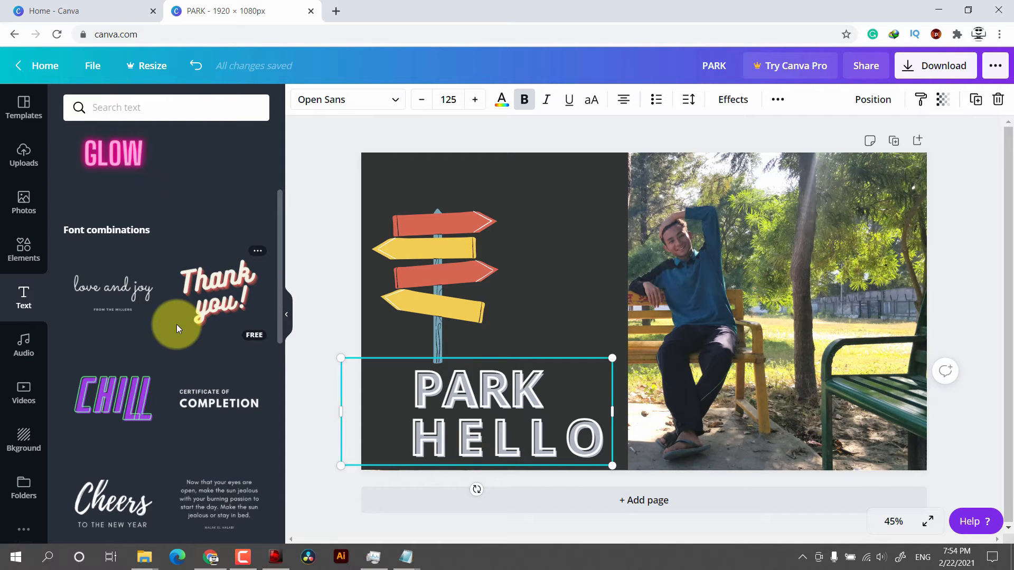
scroll(226, 360, down, 2)
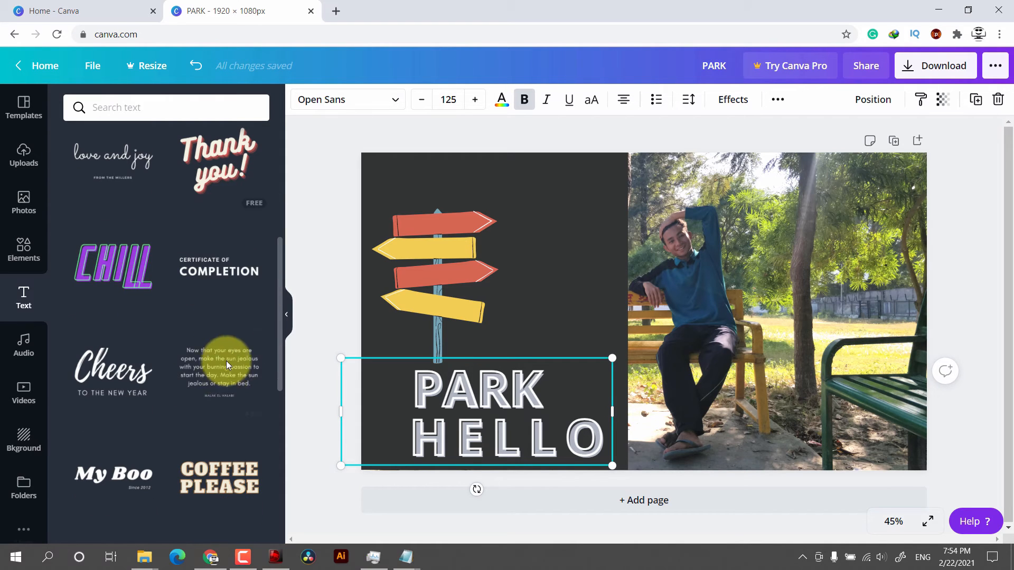
Step: Search the photo library for "travel" and add the world map photo with the camera and passport
click(23, 208)
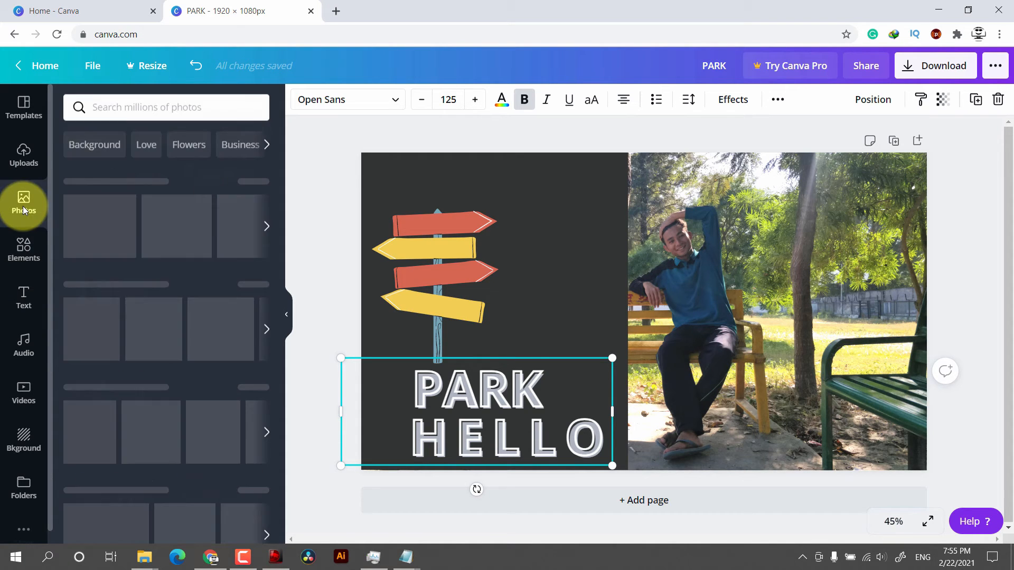
click(134, 116)
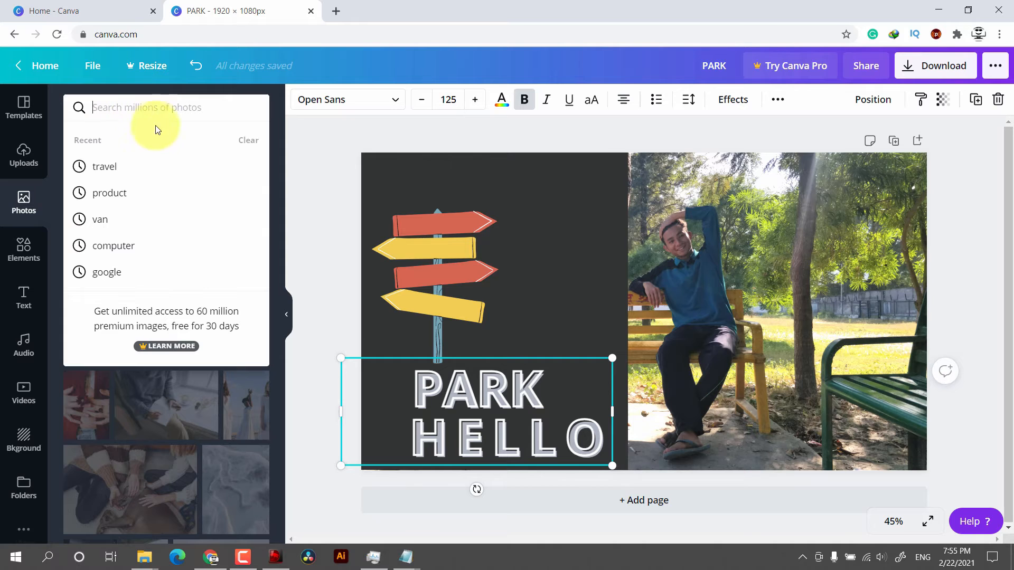
click(134, 166)
click(674, 302)
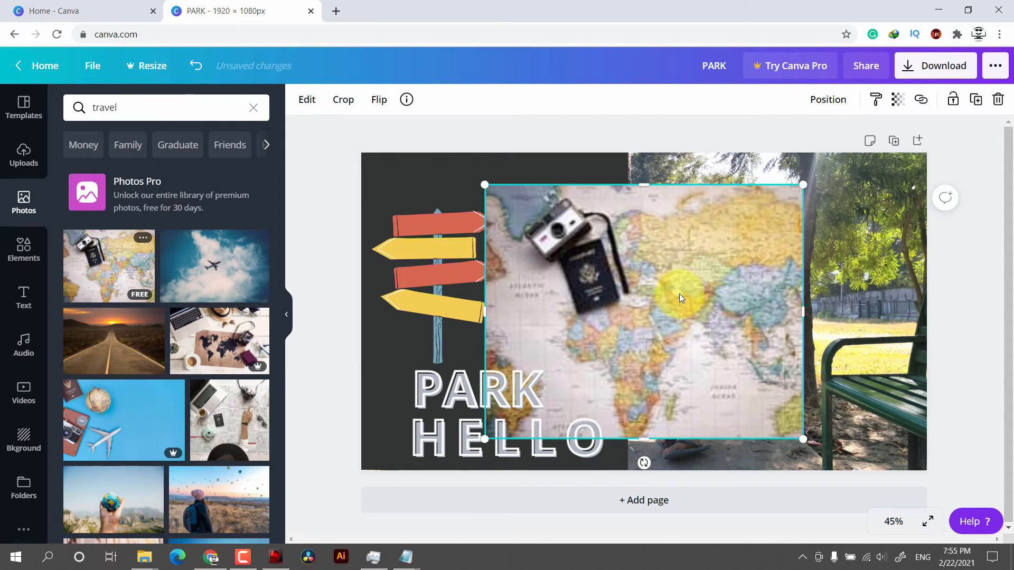
Step: Place the map photo over the park photo so it fills the page area beside the dark panel
drag(681, 293, 813, 252)
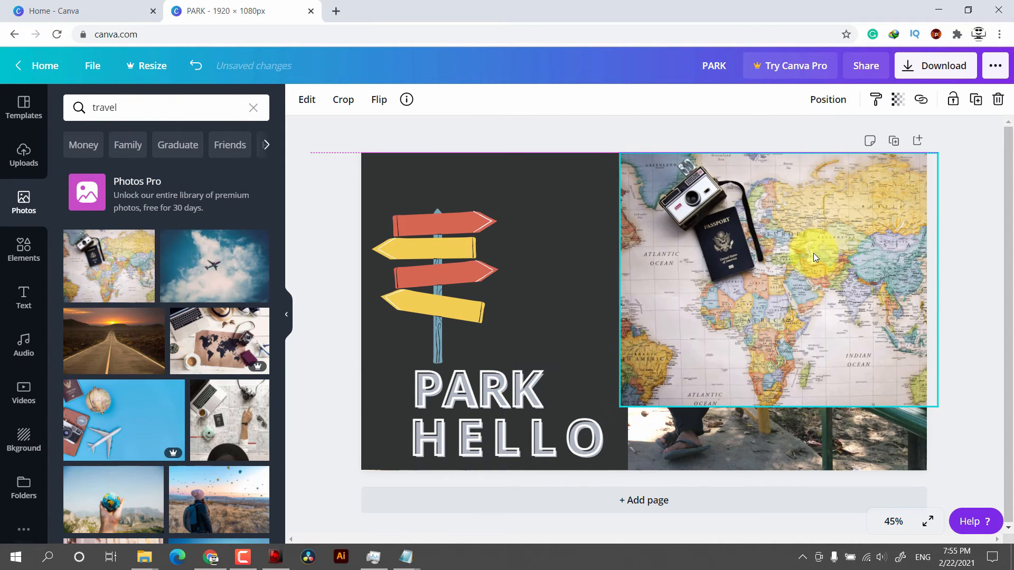
drag(797, 447, 799, 477)
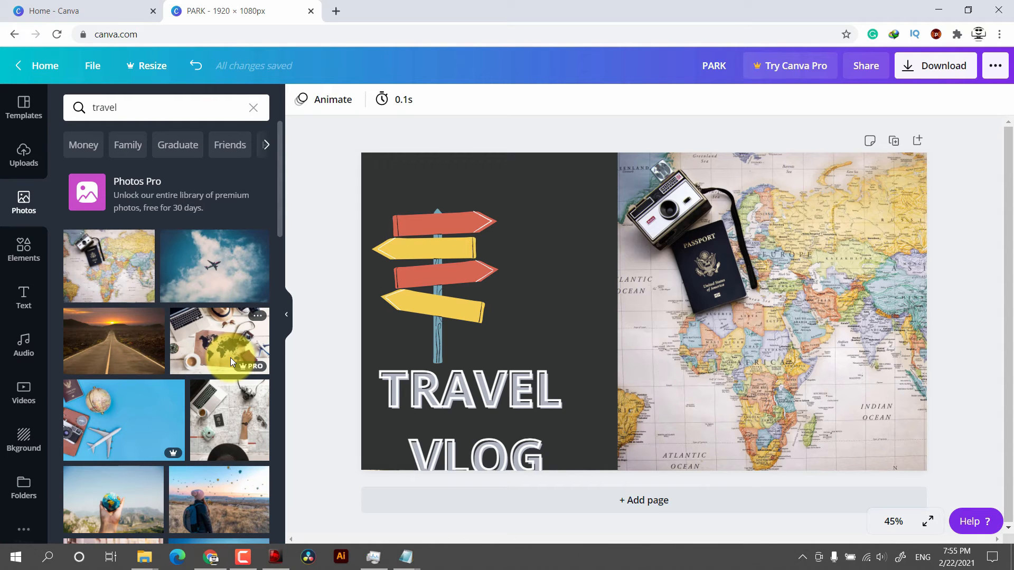
Step: Look through the travel photos and the audio, video and background libraries
scroll(230, 357, down, 3)
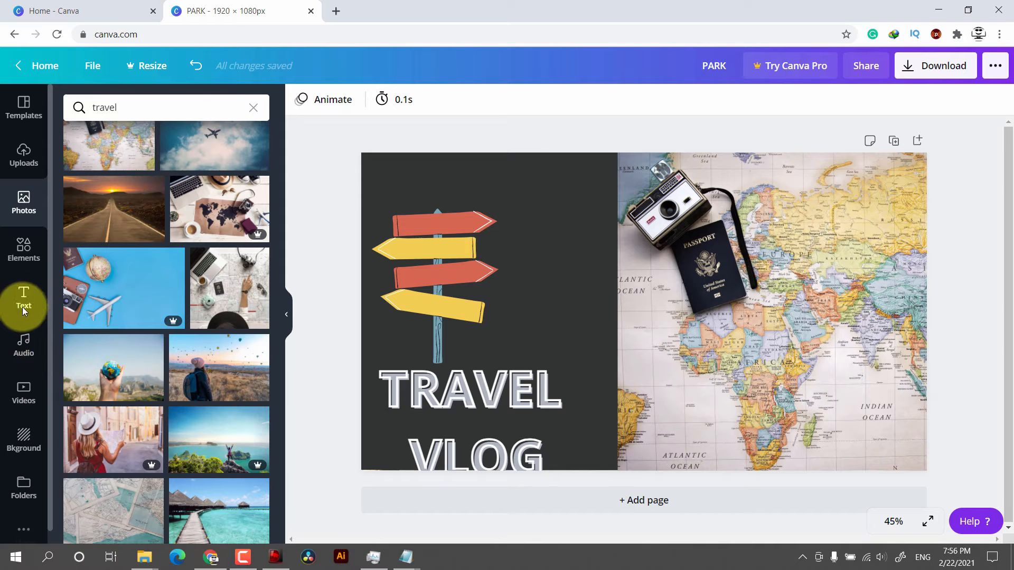
click(28, 341)
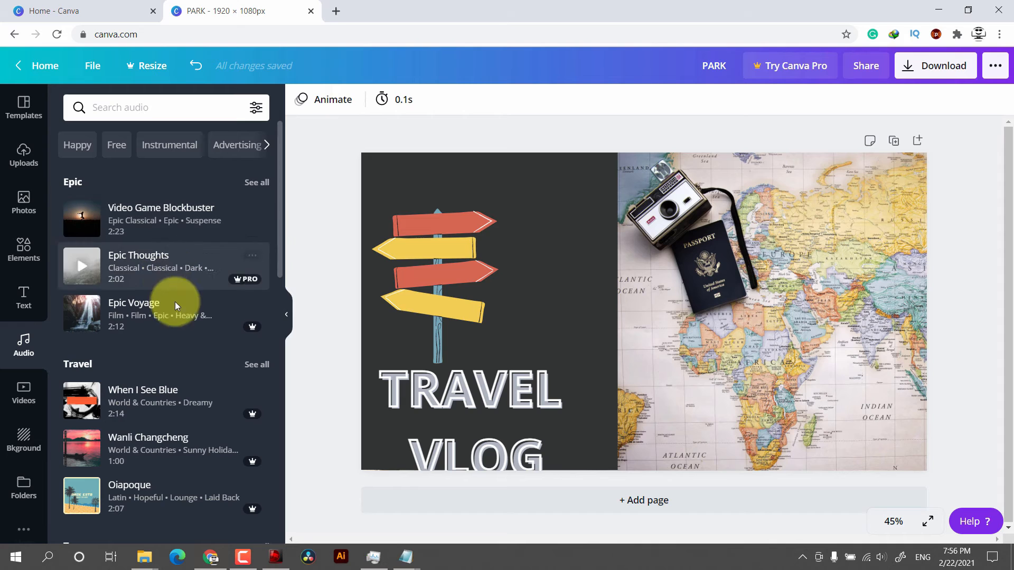
click(25, 398)
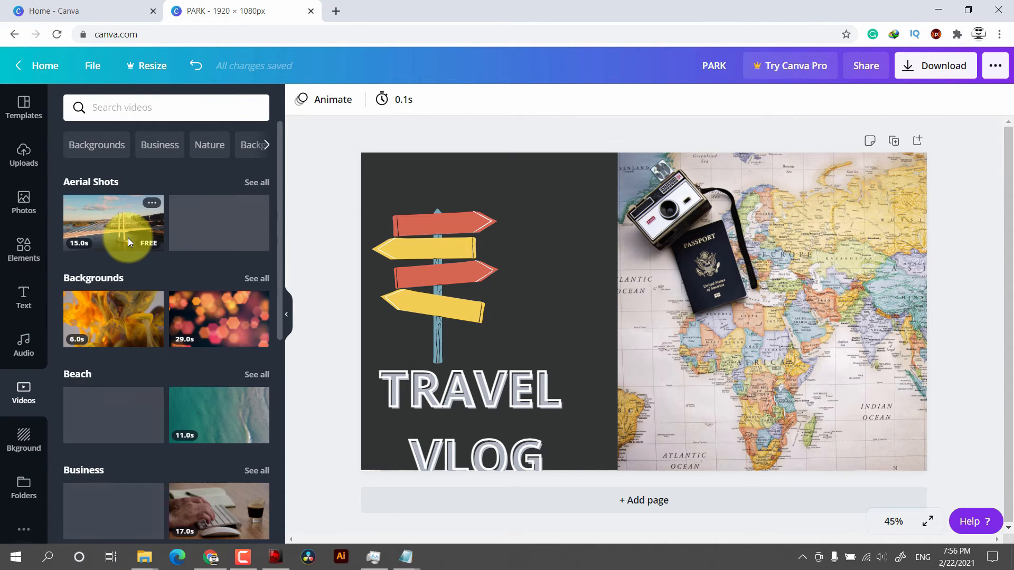
click(24, 435)
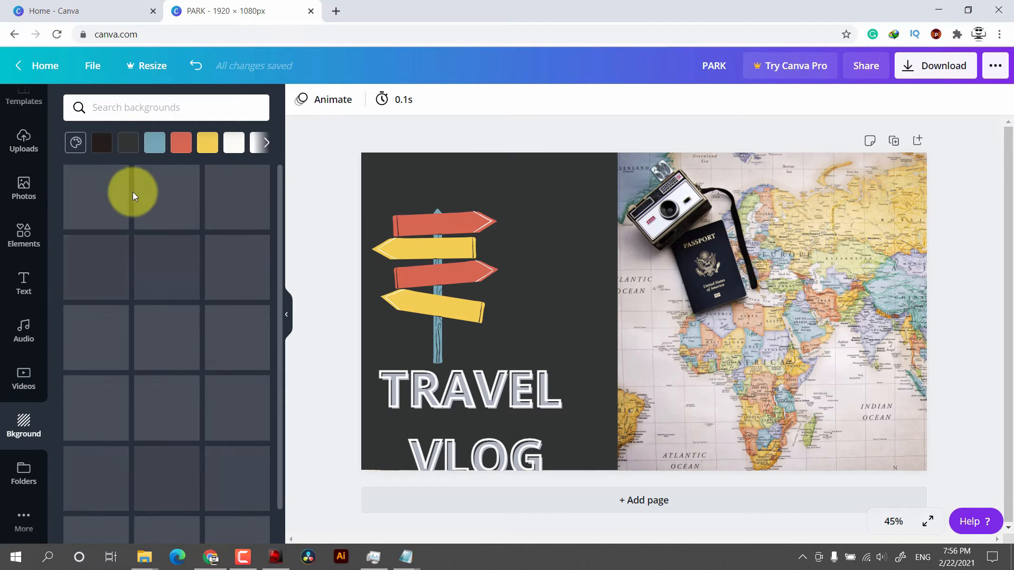
mouse_move(589, 371)
mouse_down()
mouse_move(526, 370)
mouse_move(477, 404)
mouse_up()
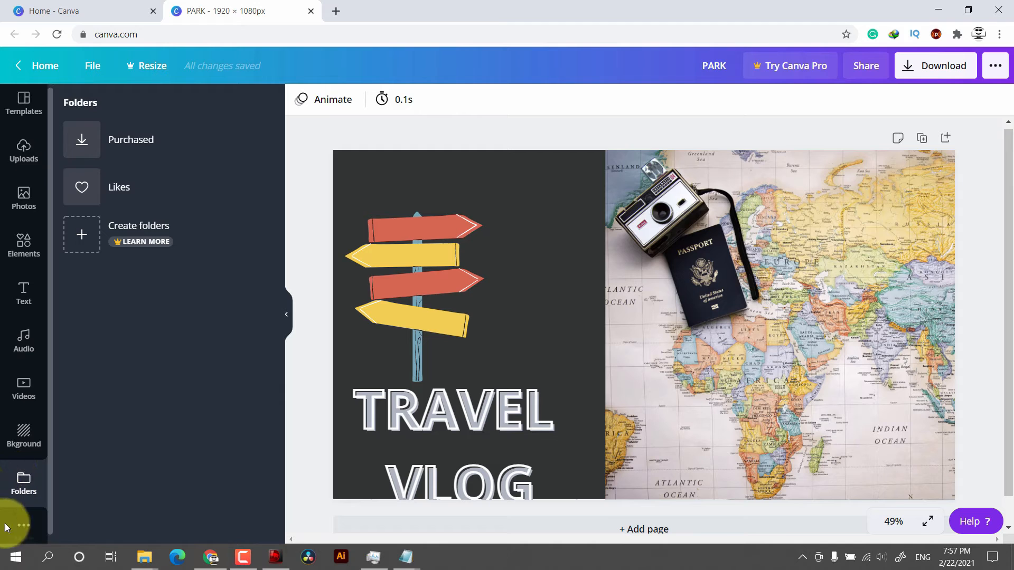
Step: Examine the additional Canva apps and integrations available for the design
click(24, 528)
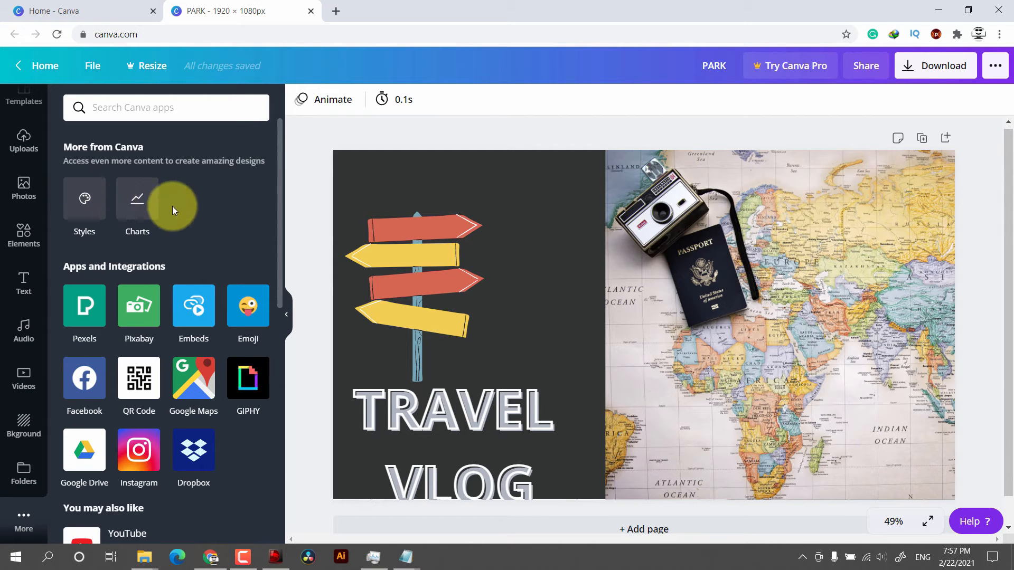
scroll(169, 287, down, 3)
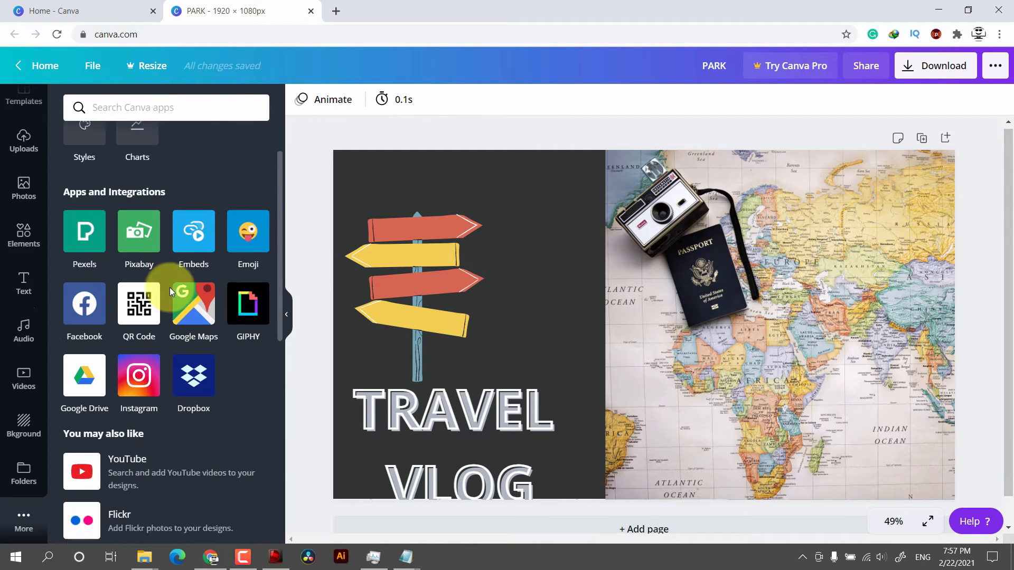
scroll(86, 264, up, 2)
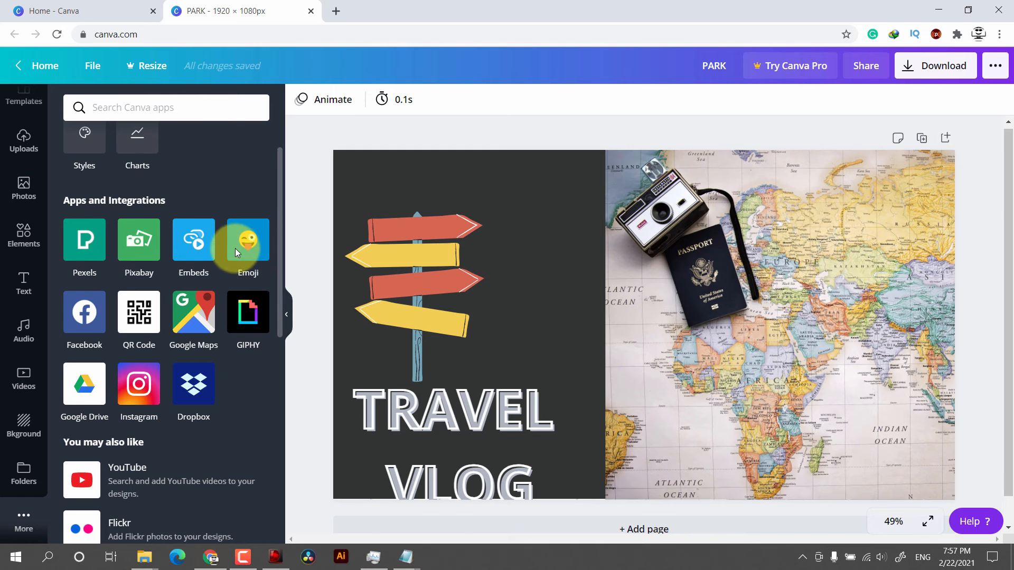
scroll(217, 296, down, 5)
scroll(227, 264, up, 6)
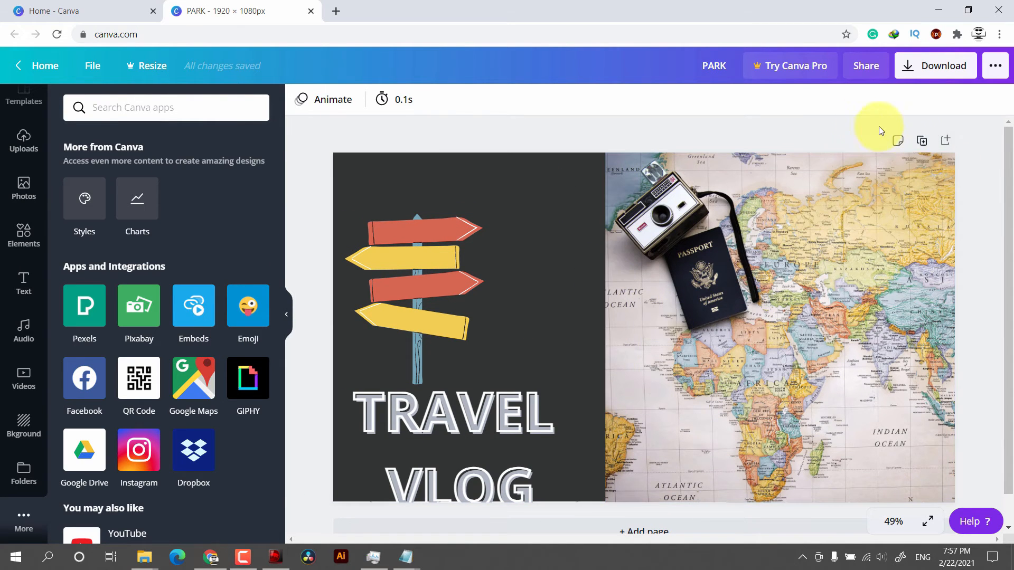
Step: Open the download settings and review the available file types, keeping PNG selected
click(929, 72)
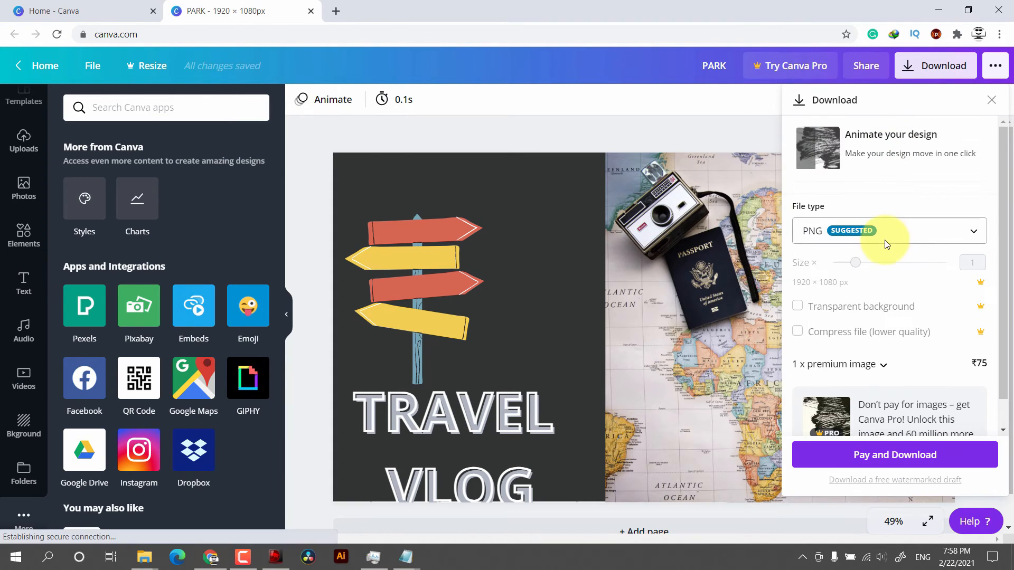
click(902, 237)
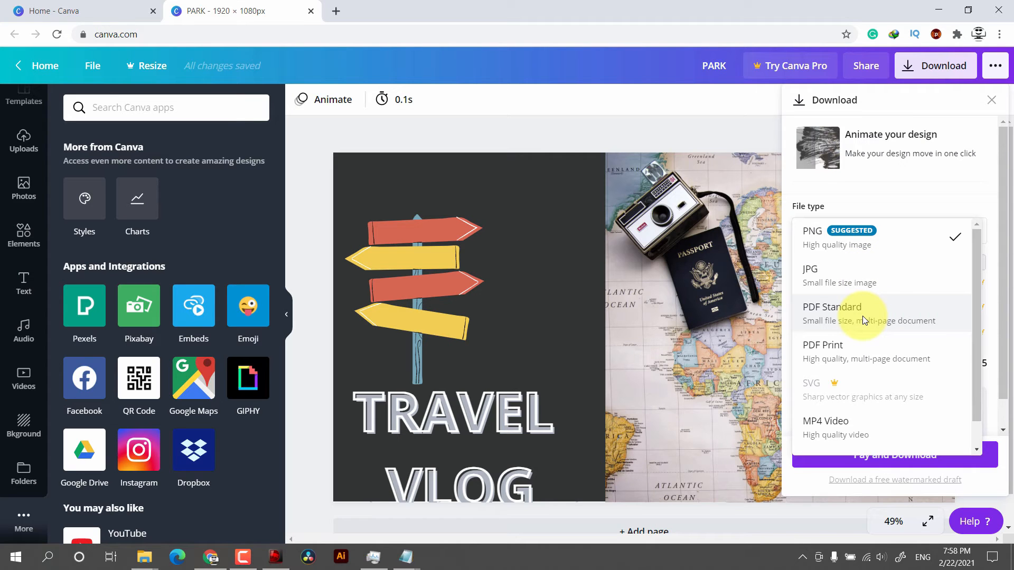
scroll(861, 369, down, 1)
scroll(869, 312, up, 1)
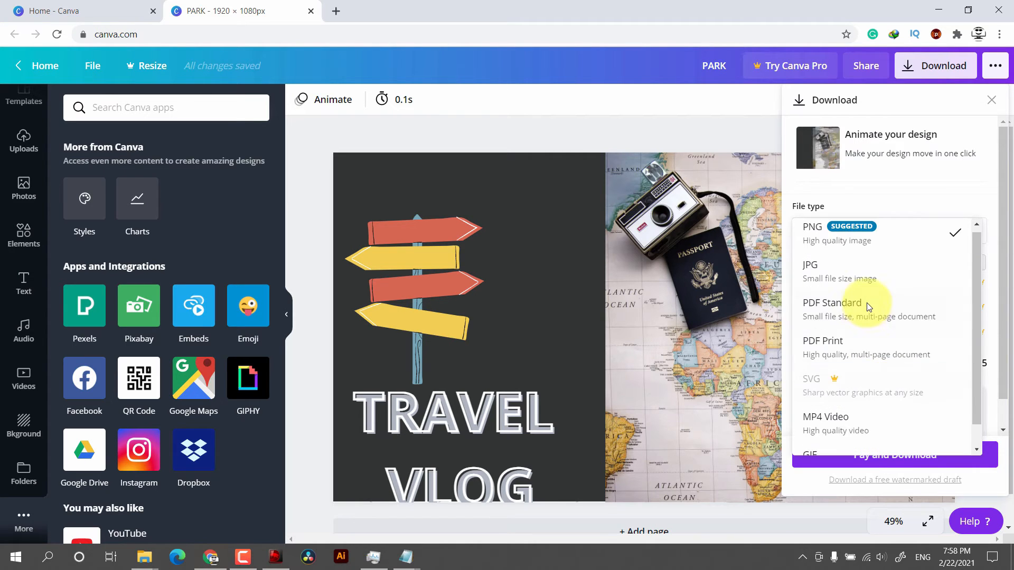
click(909, 195)
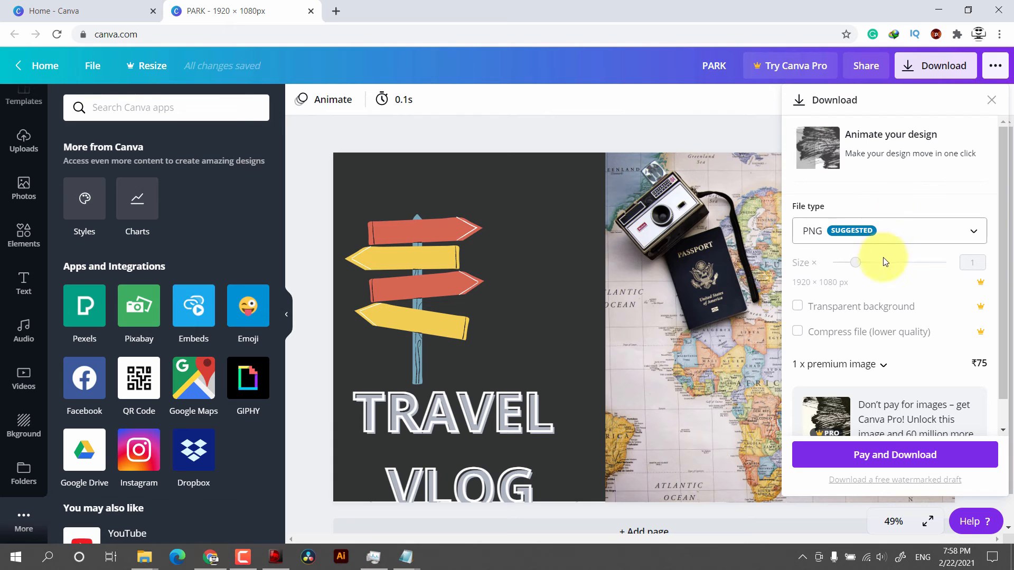
Step: Try to download the design with its premium image and close the payment form
click(877, 455)
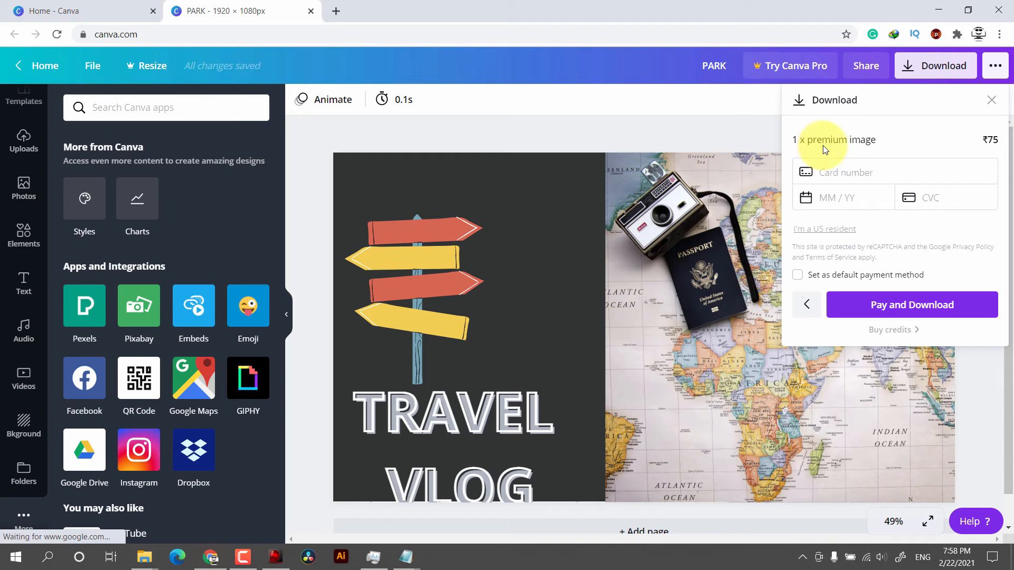
click(992, 101)
Step: Delete the watermarked premium brush-stroke image from the page background
mouse_move(863, 262)
mouse_down()
mouse_move(606, 262)
mouse_move(872, 272)
mouse_move(859, 274)
mouse_up()
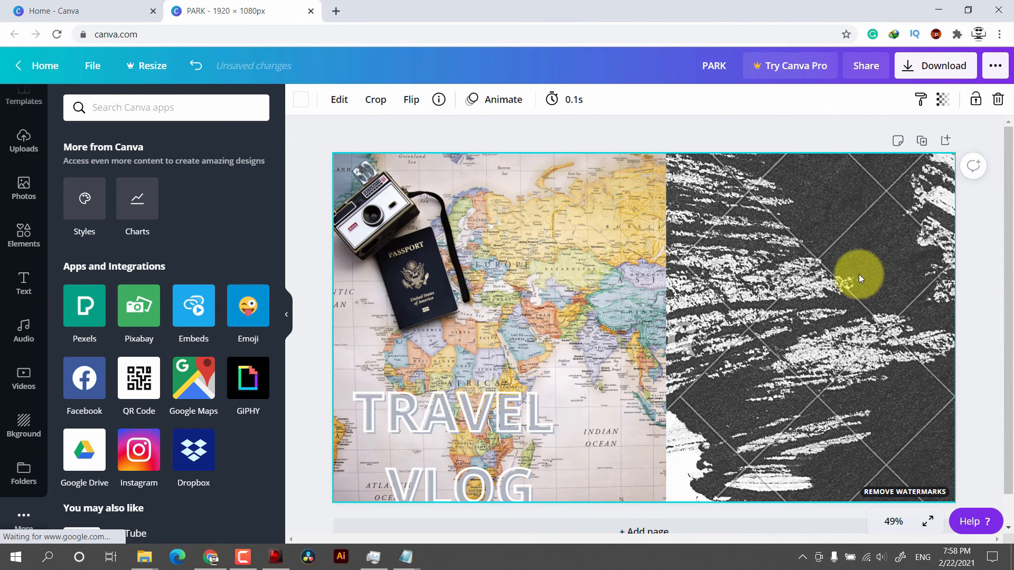
right_click(842, 277)
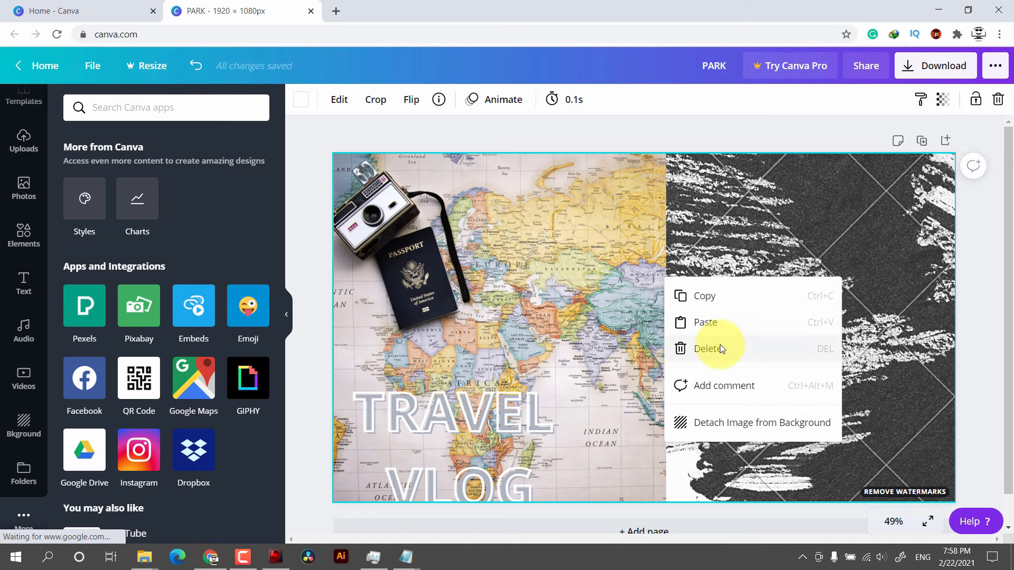
click(719, 346)
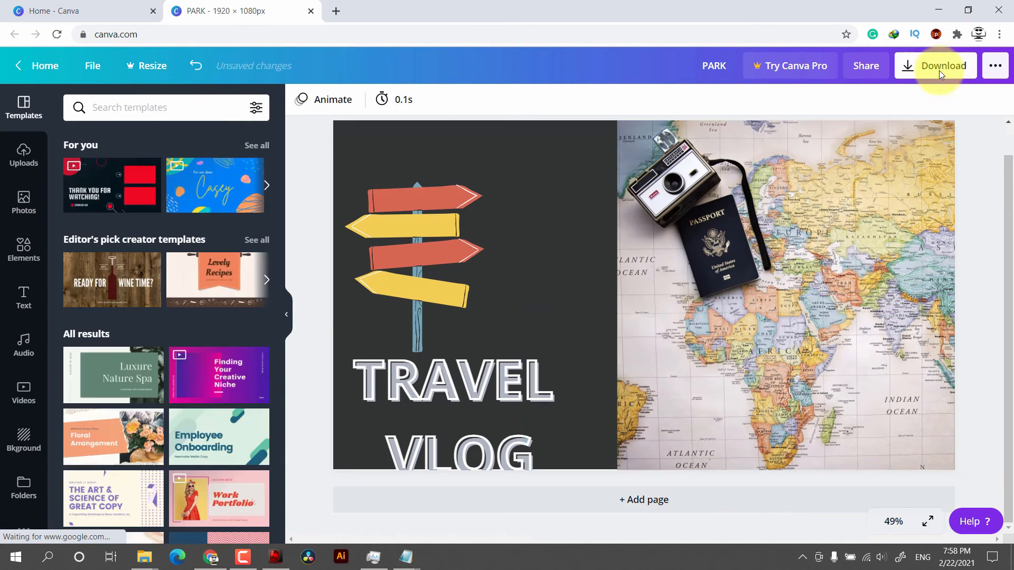
Step: Download the design as a PNG and dismiss the Canva Pro offer
click(939, 71)
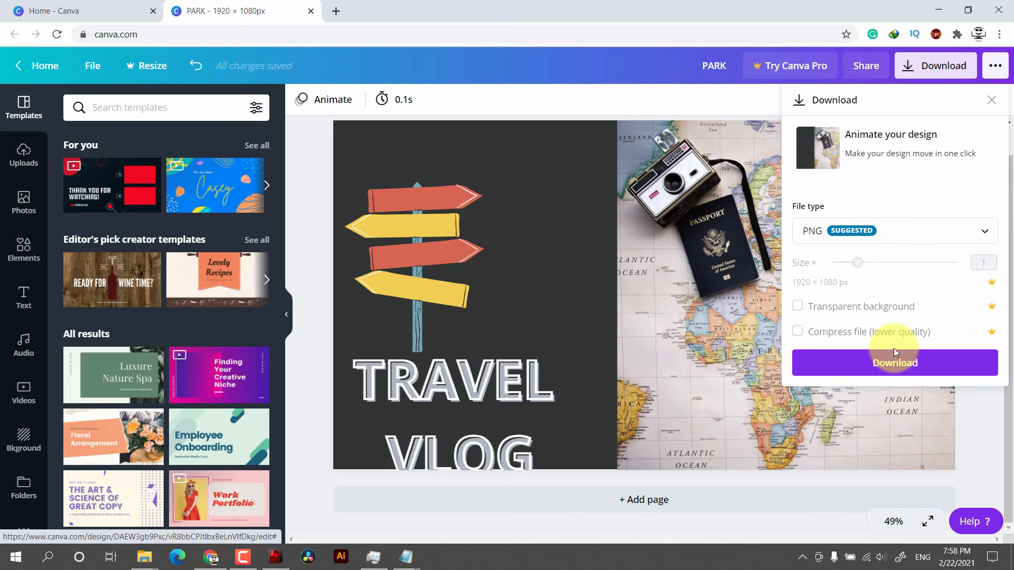
click(896, 364)
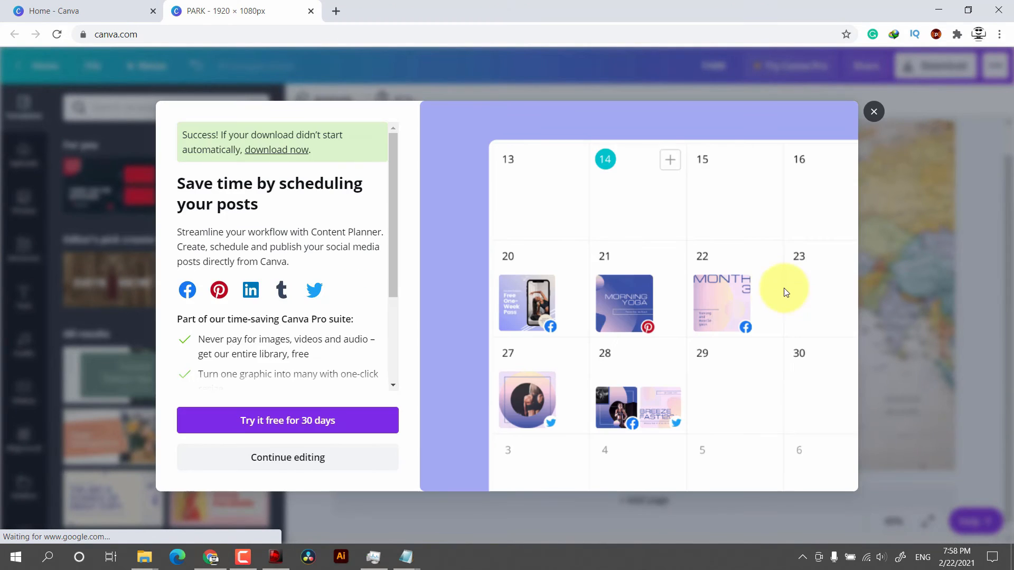
click(867, 97)
Step: Move the "TRAVEL VLOG" text up so both lines fit on the dark panel
drag(508, 316, 534, 256)
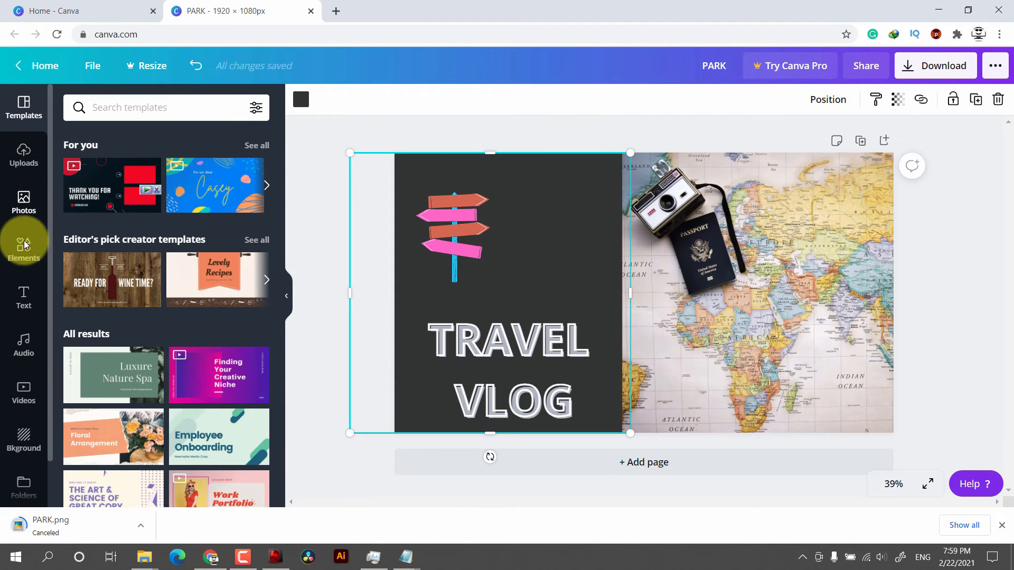
Step: Search the elements for "GRADIENT", add the square turquoise-to-purple gradient and enlarge it to cover the whole page
click(26, 244)
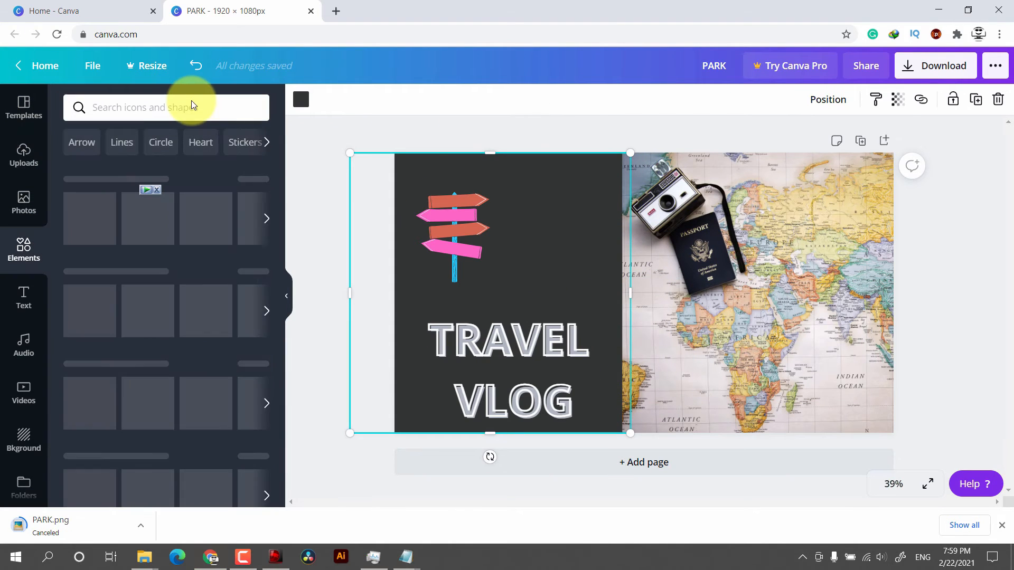
click(189, 103)
text(GRADIENT)
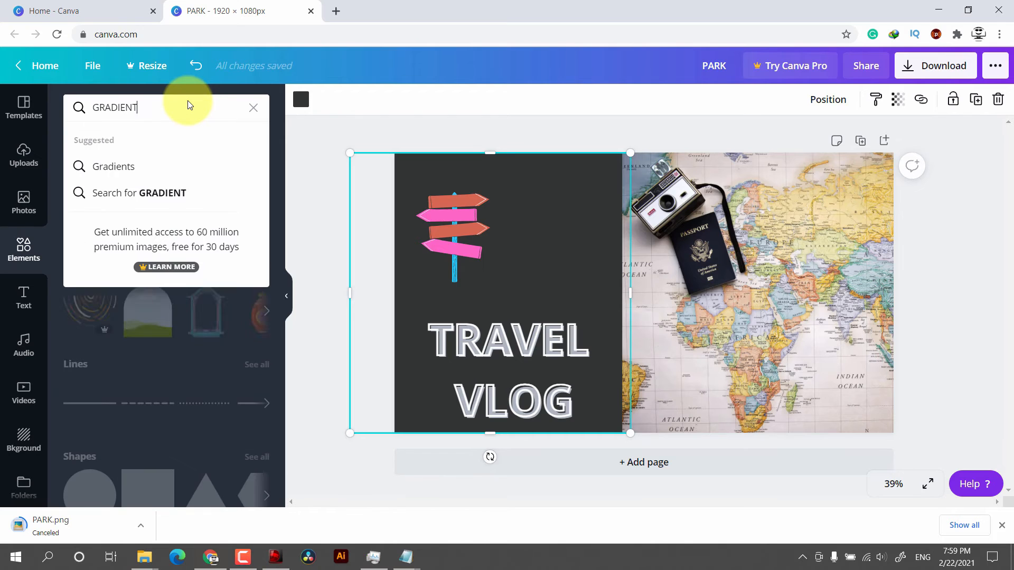
key(Return)
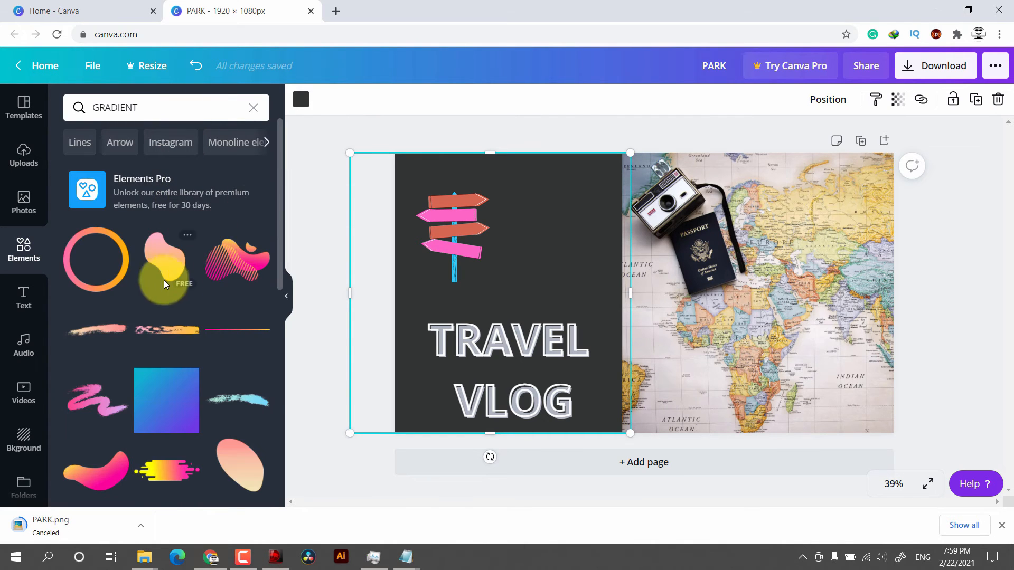
drag(156, 394, 432, 204)
drag(507, 265, 1007, 494)
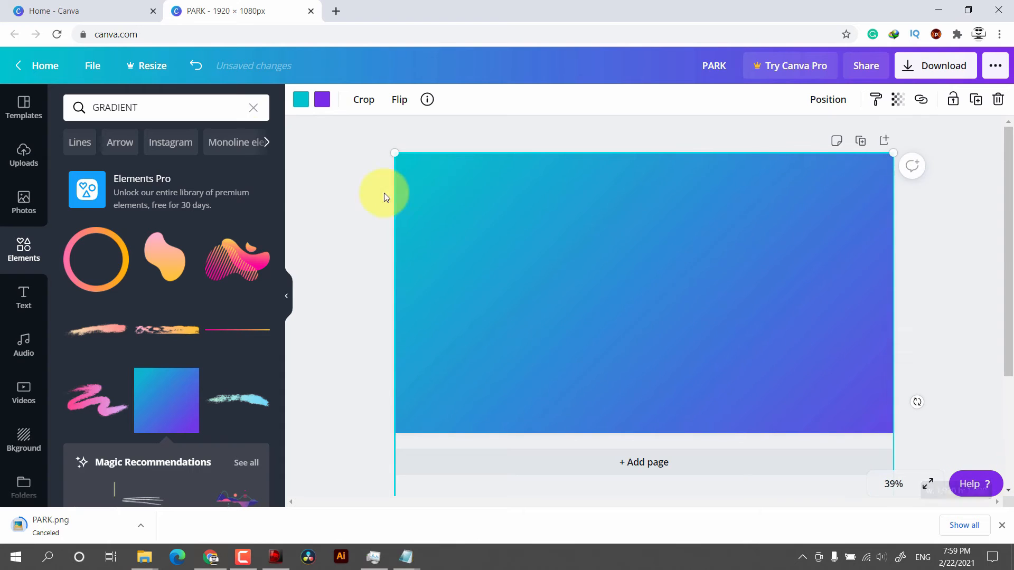
Step: Recolour the gradient's two colours to coral red and yellow and send it one layer backward
click(300, 100)
click(219, 232)
click(322, 99)
scroll(166, 370, down, 1)
click(183, 440)
click(575, 267)
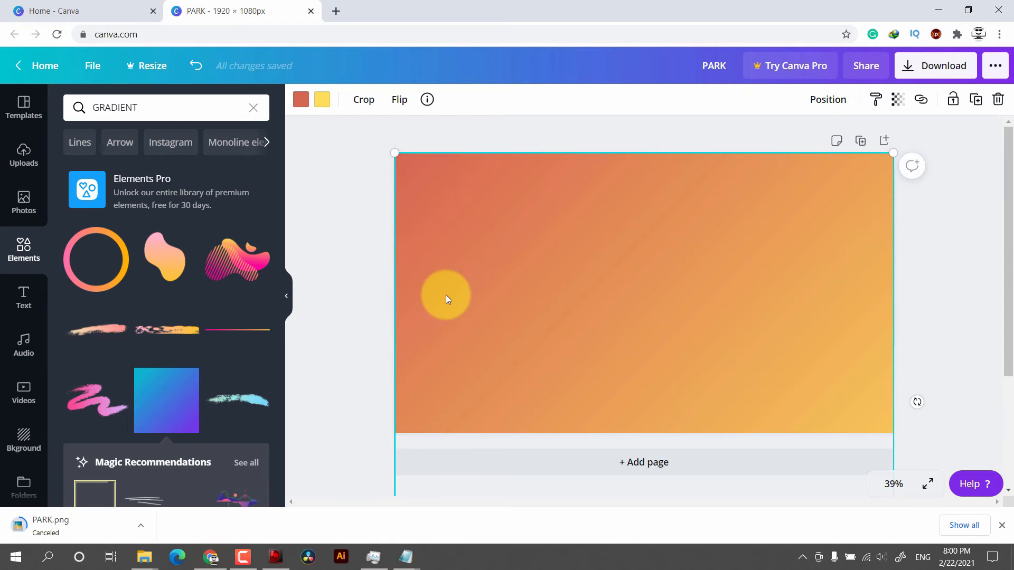
click(821, 99)
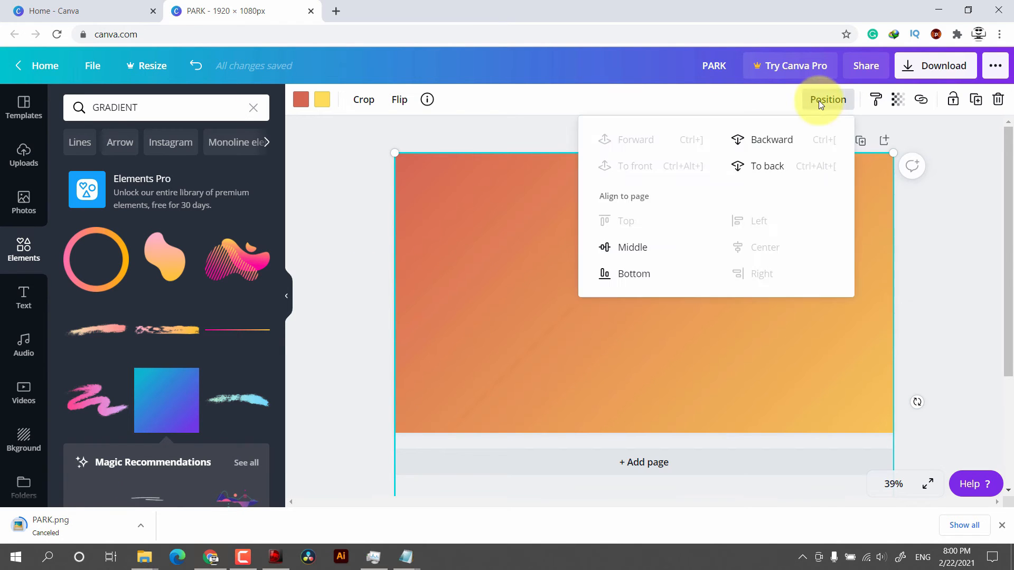
click(775, 147)
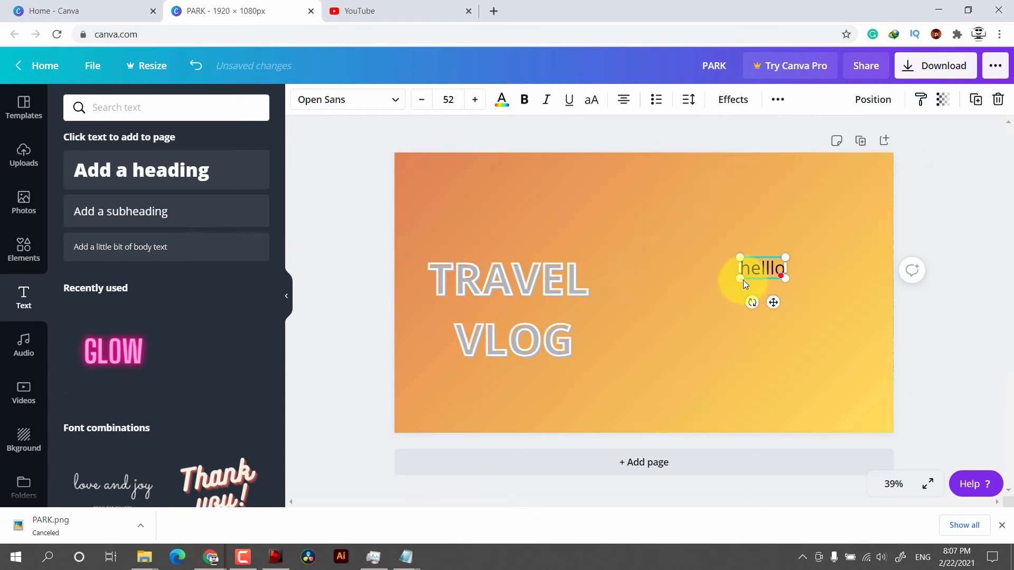
Step: Enlarge the "helllo" text to about 381 × 179 and copy the "TRAVEL VLOG" text style onto it
drag(739, 278, 689, 302)
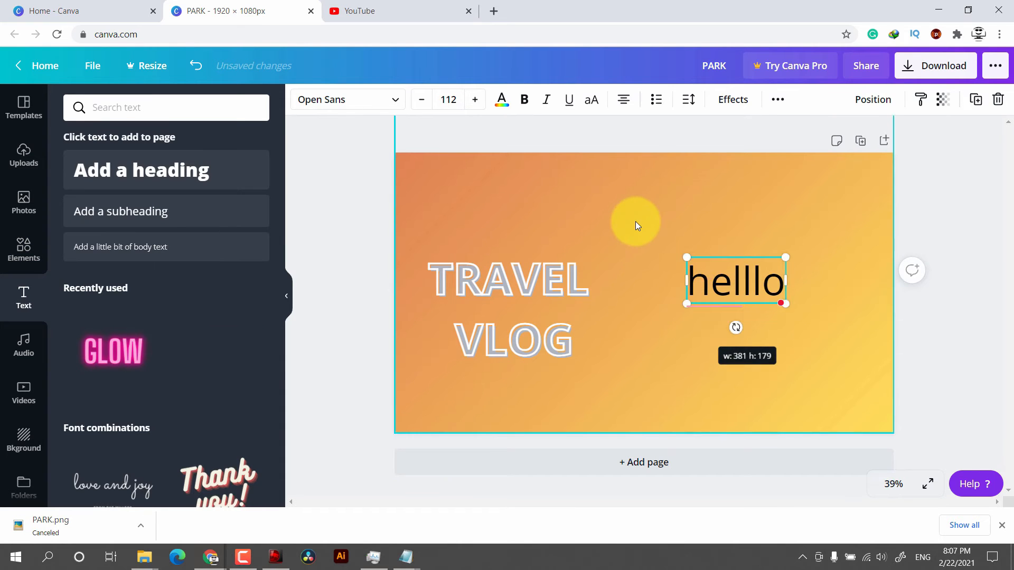
click(636, 221)
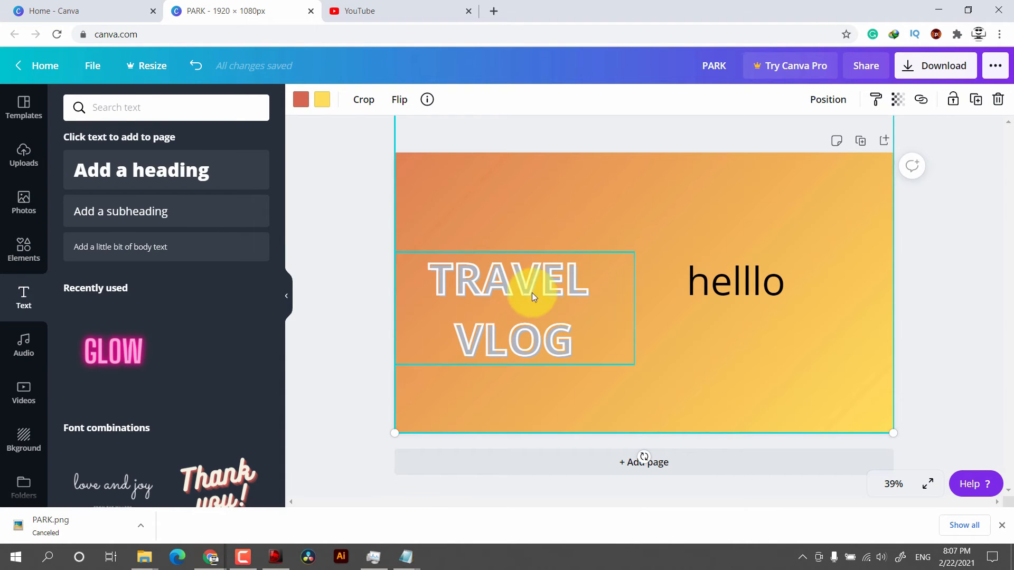
click(516, 299)
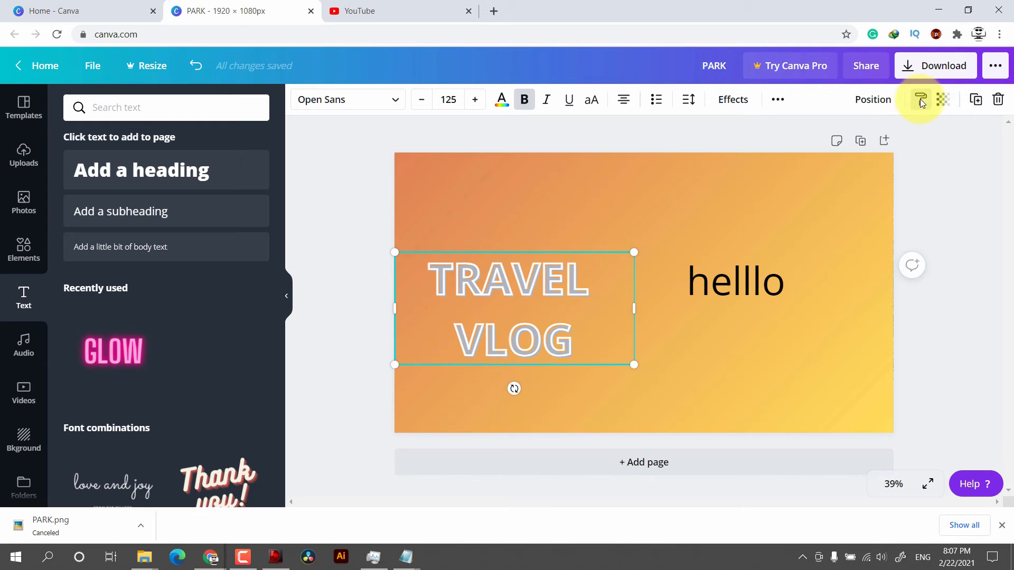
click(745, 277)
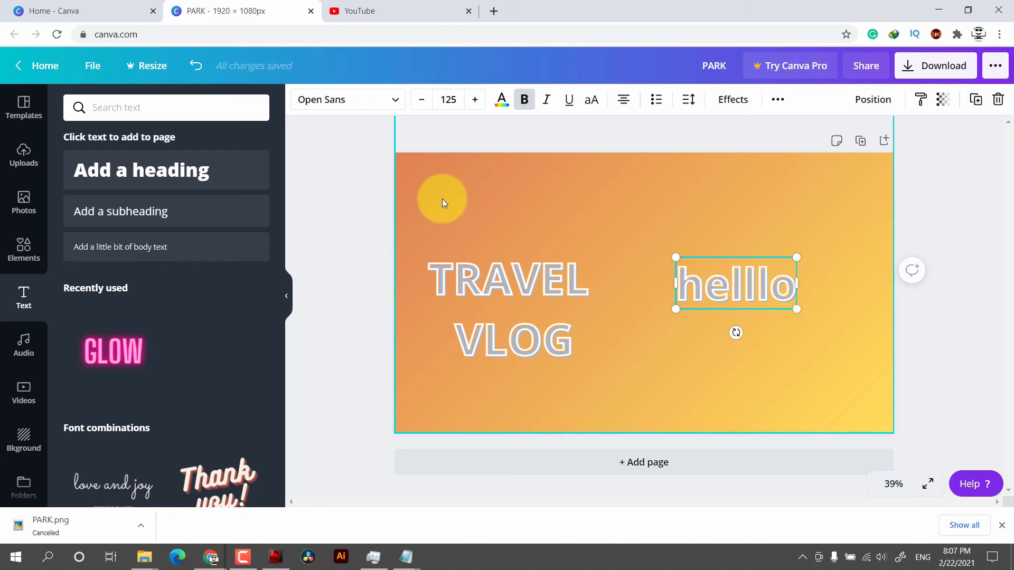
Step: Open the page's design notes and add a new page
click(849, 146)
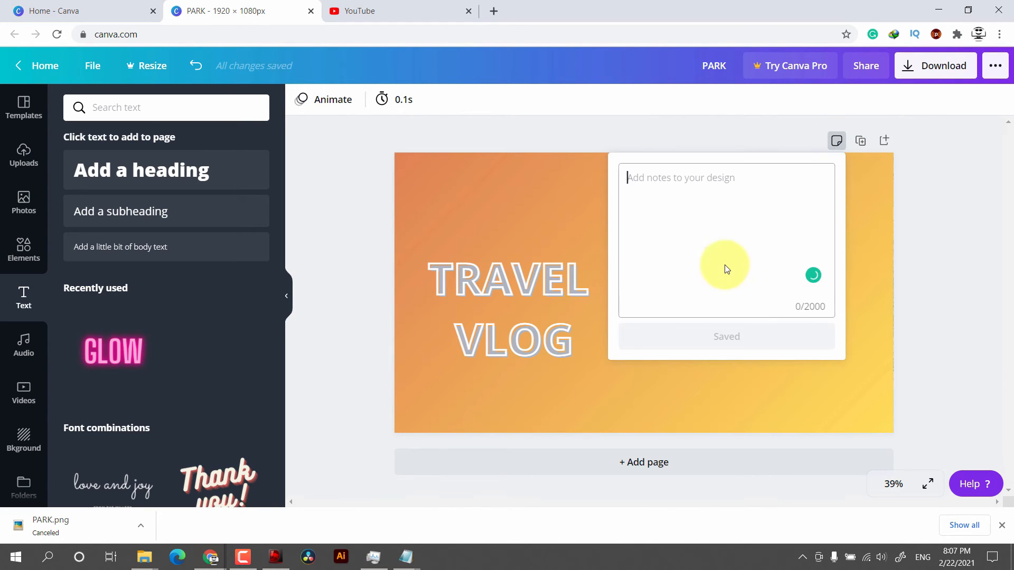
click(884, 142)
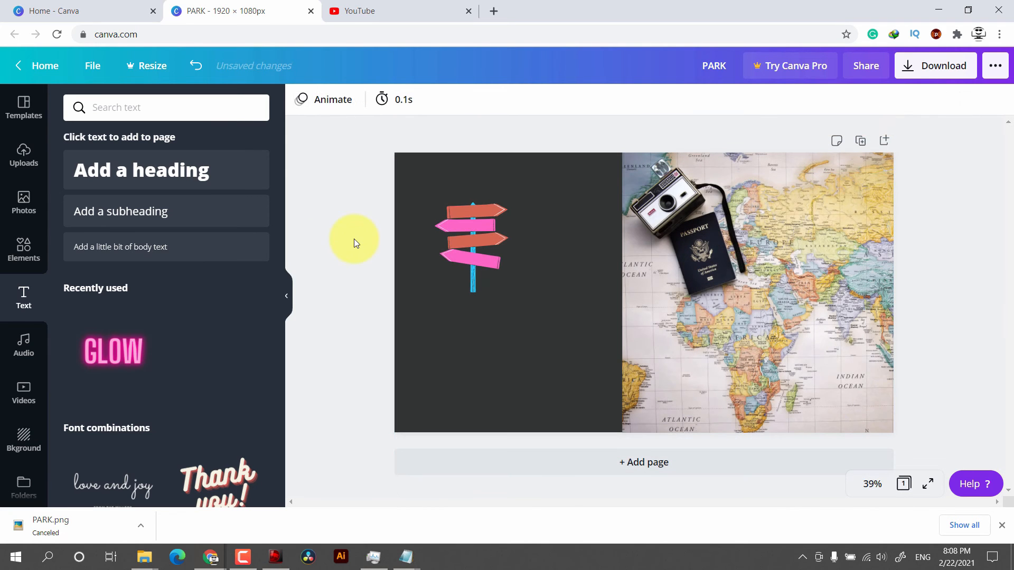
Step: Group the signpost graphic with the dark panel and move the group slightly to the left
click(486, 249)
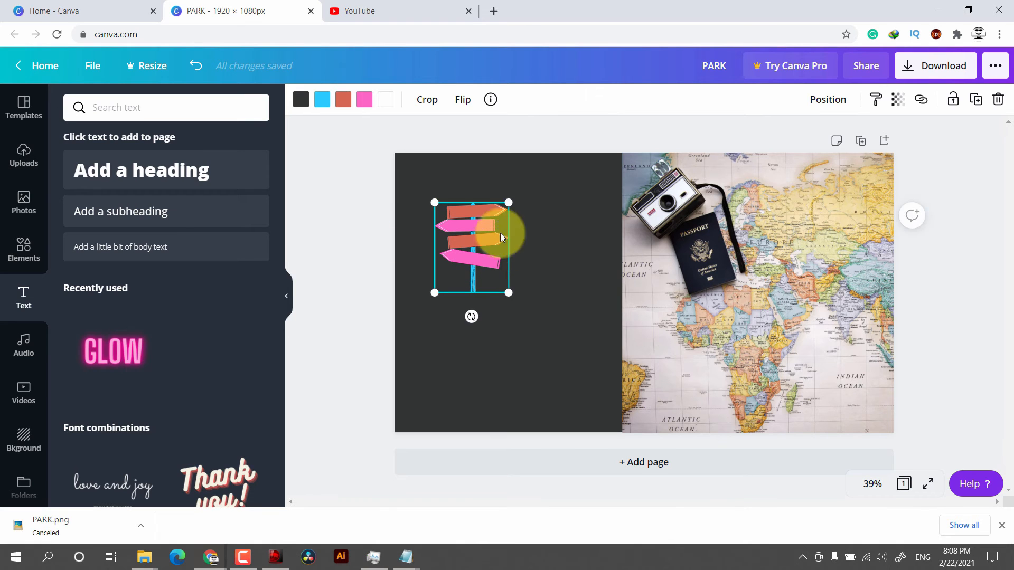
shift+click(552, 182)
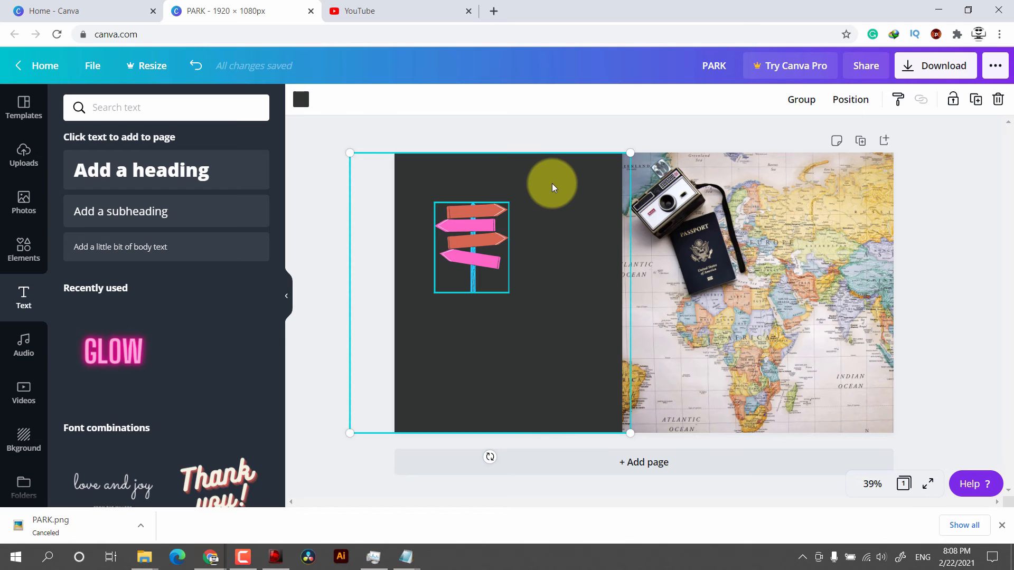
right_click(553, 183)
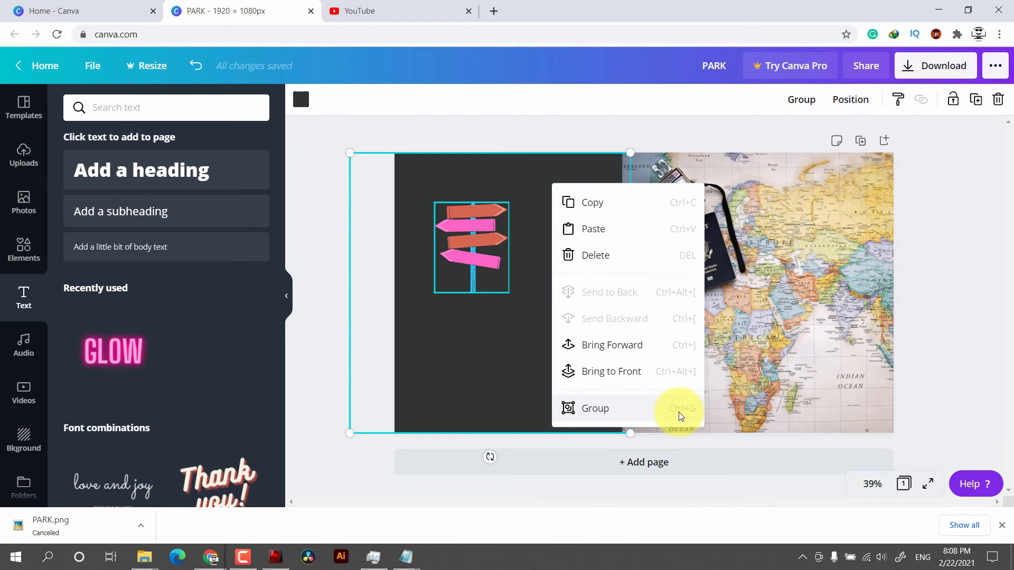
click(614, 414)
drag(579, 280, 507, 291)
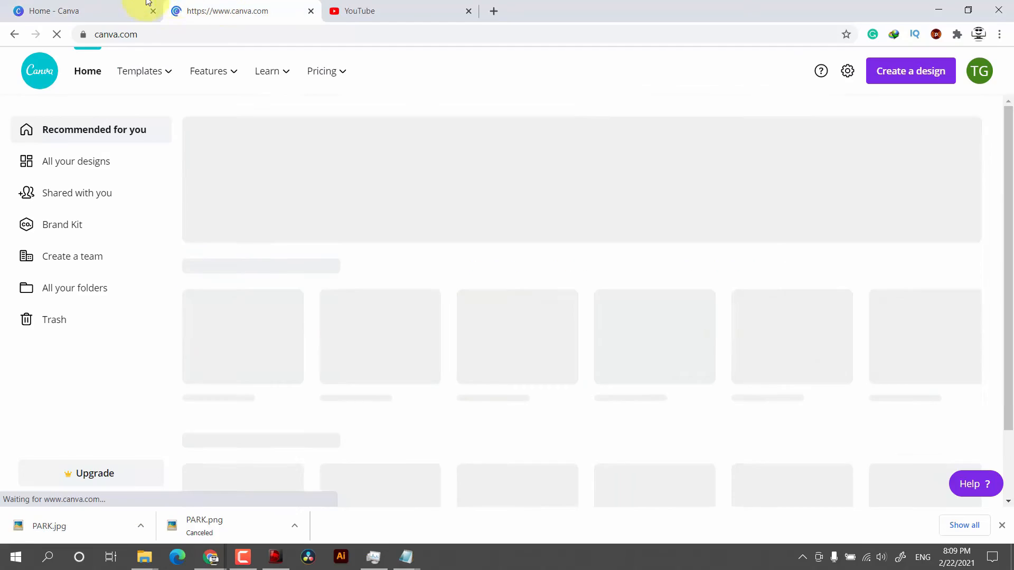
Step: Close the design's browser tab and examine the Templates, Features, Learn and Pricing categories on Canva's home page
click(139, 7)
click(310, 11)
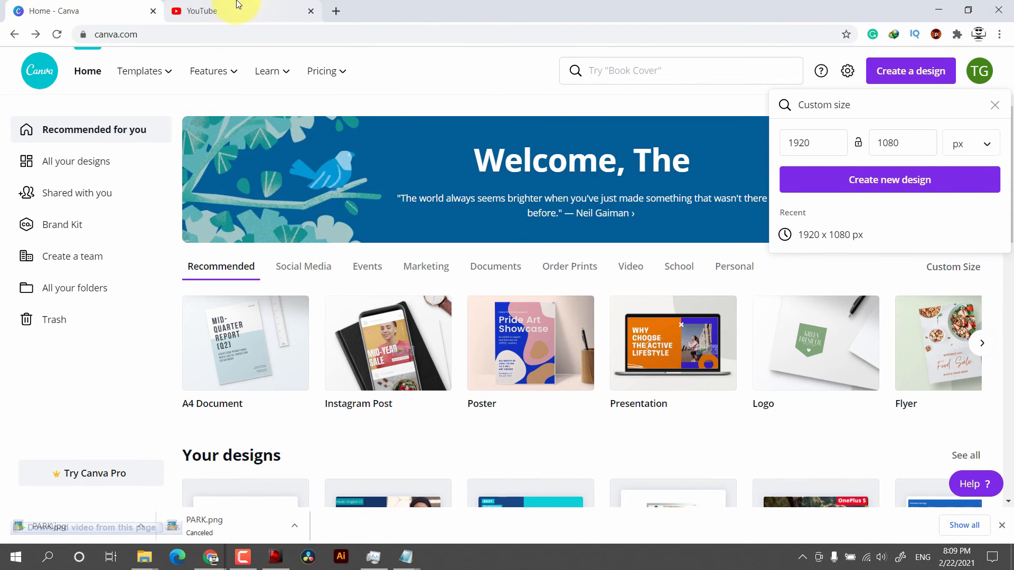
mouse_move(140, 71)
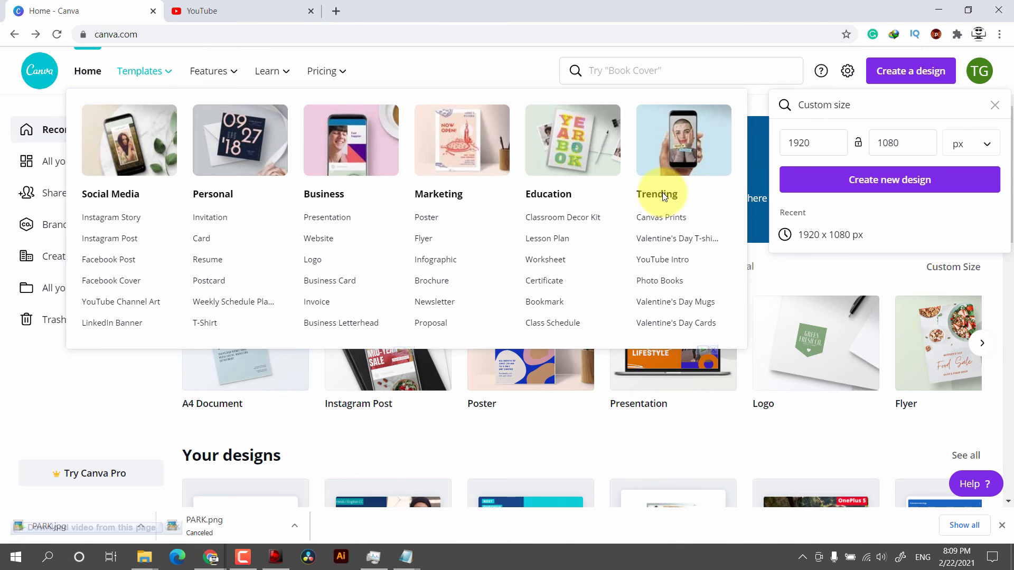
mouse_move(202, 73)
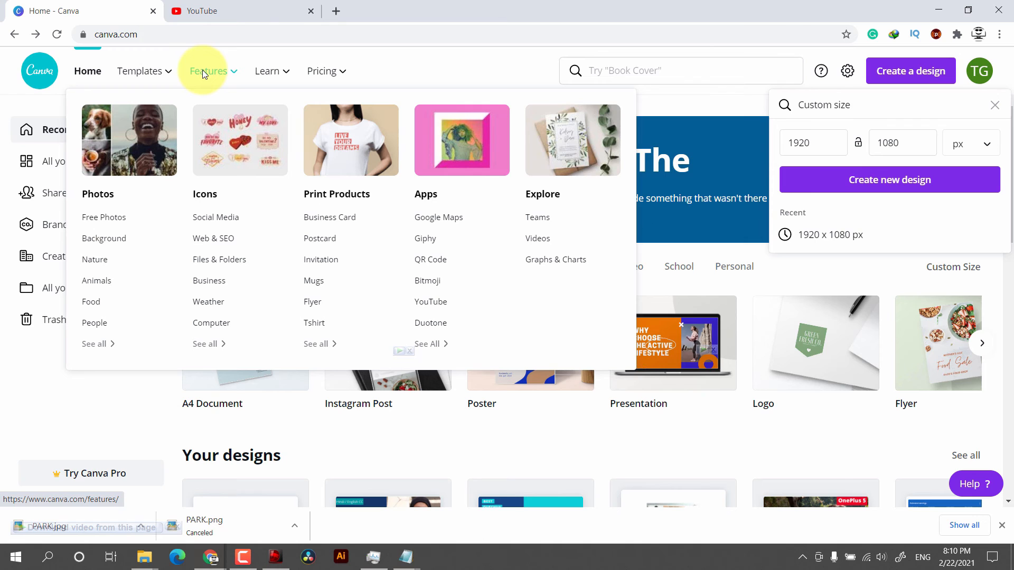
mouse_move(259, 71)
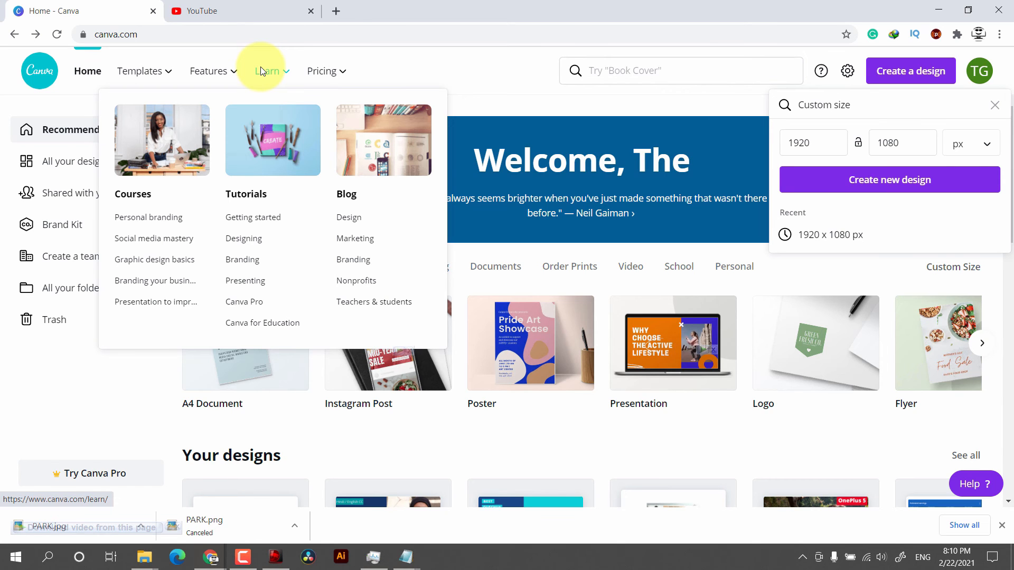
mouse_move(348, 77)
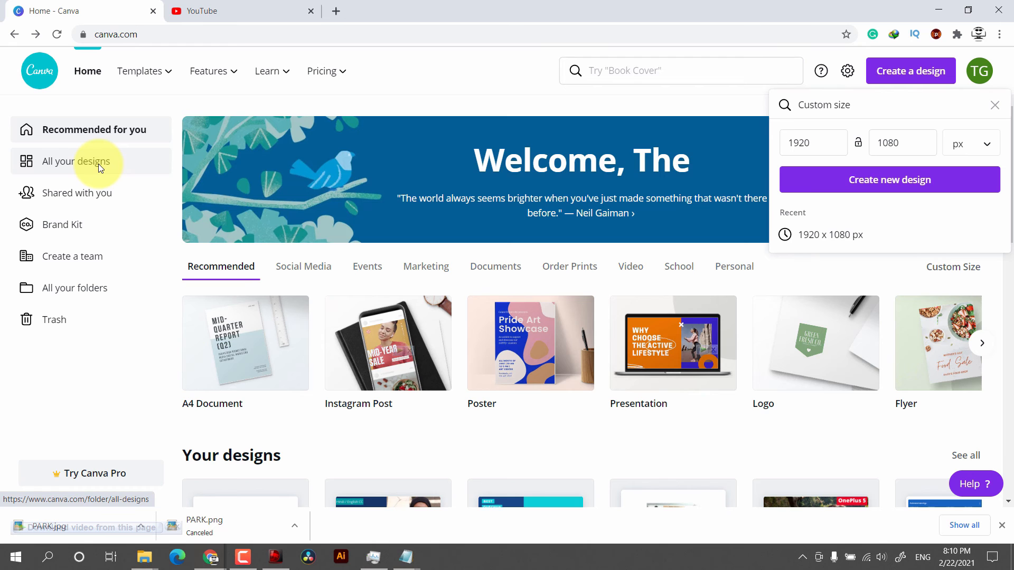
Step: Browse all the account's saved designs and view the designs shared with it
click(77, 165)
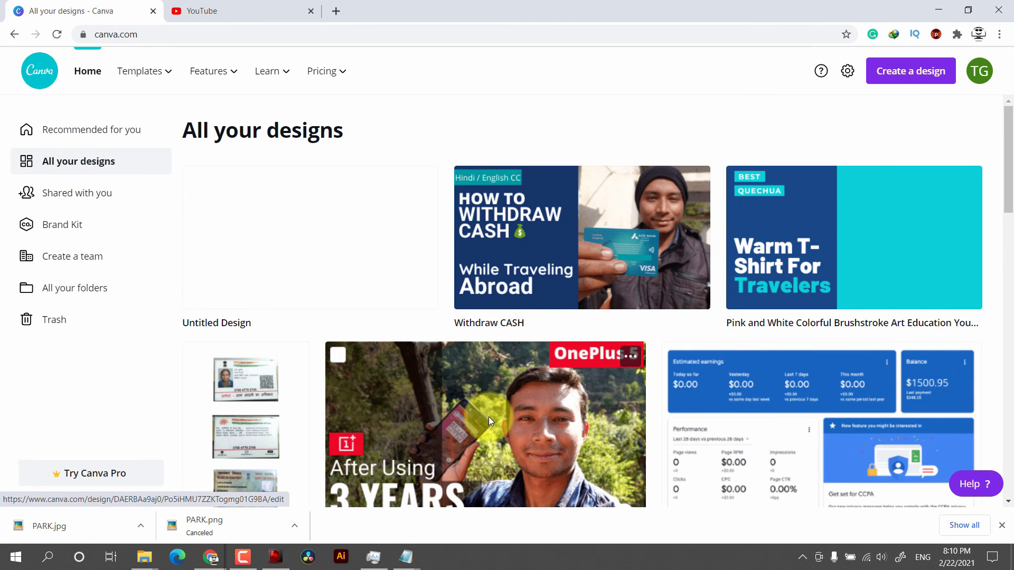
scroll(736, 278, down, 7)
scroll(567, 320, down, 10)
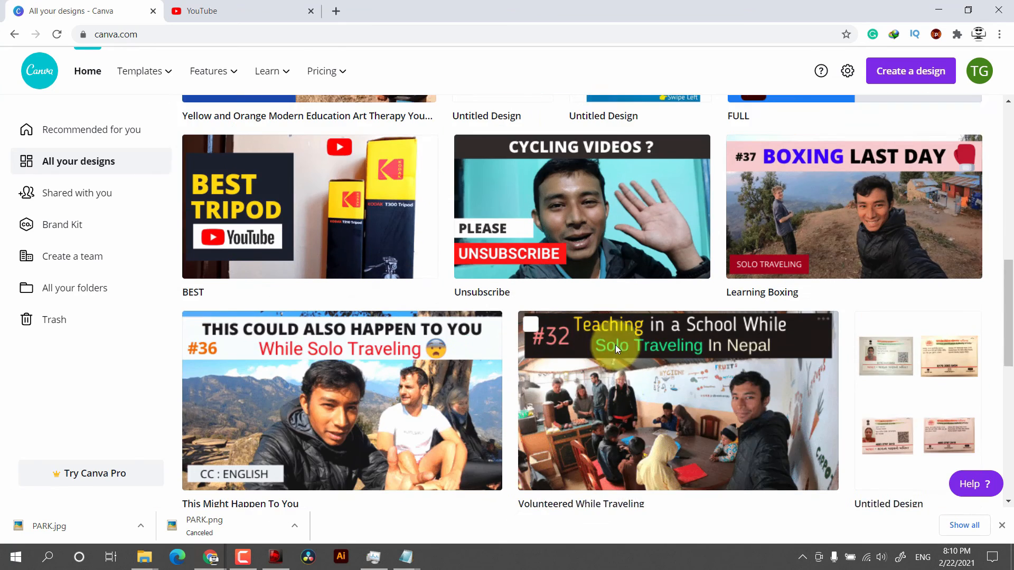
scroll(590, 273, up, 15)
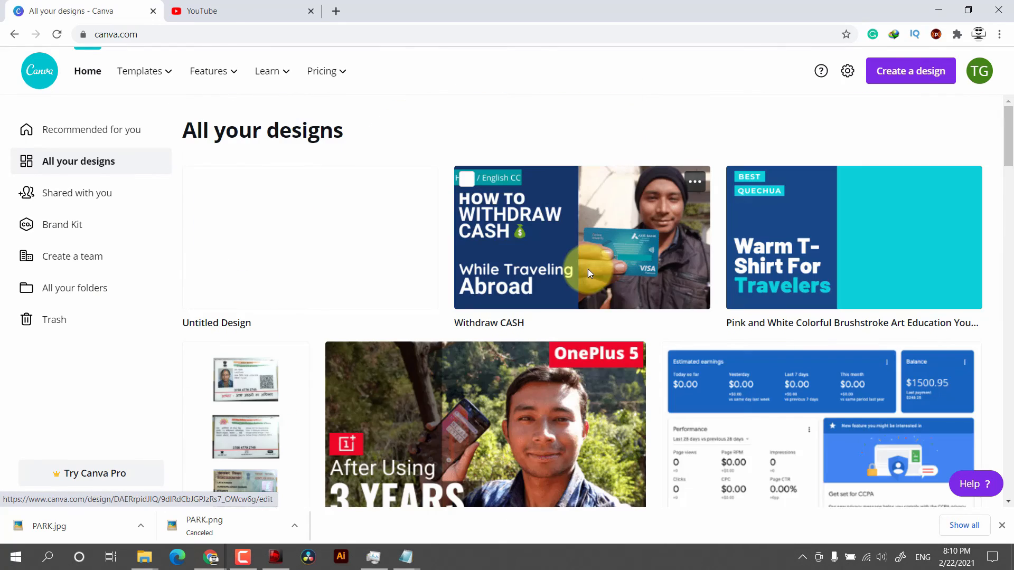
click(99, 193)
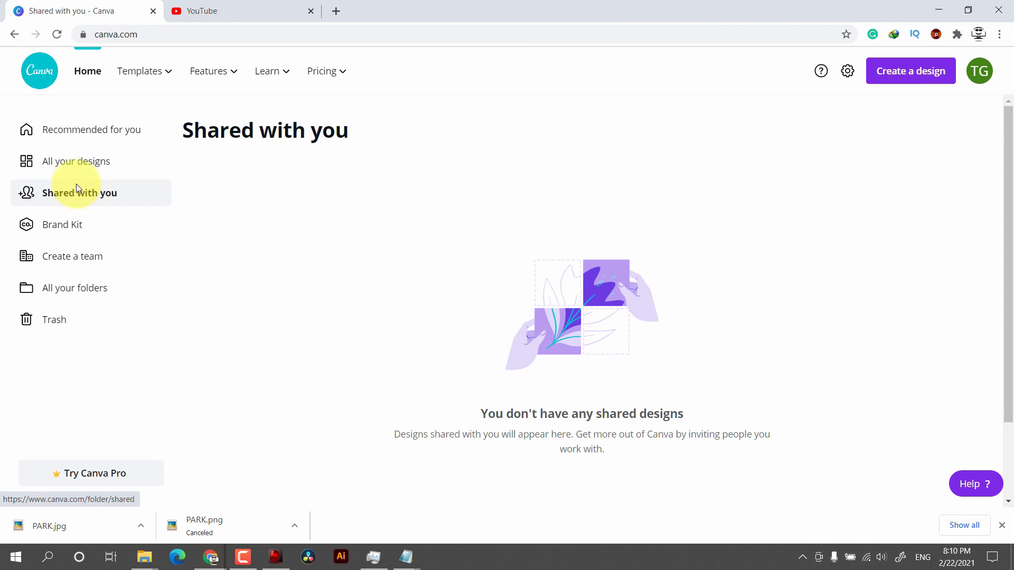
Step: Open the Brand Kit and add a blue-violet and a dark teal colour to the brand colours
click(79, 226)
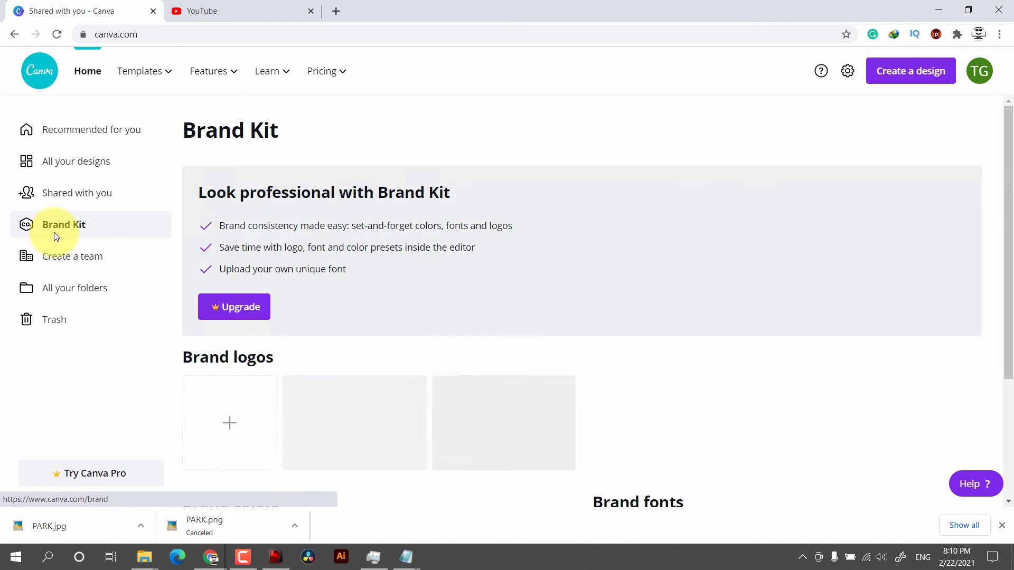
scroll(728, 359, down, 3)
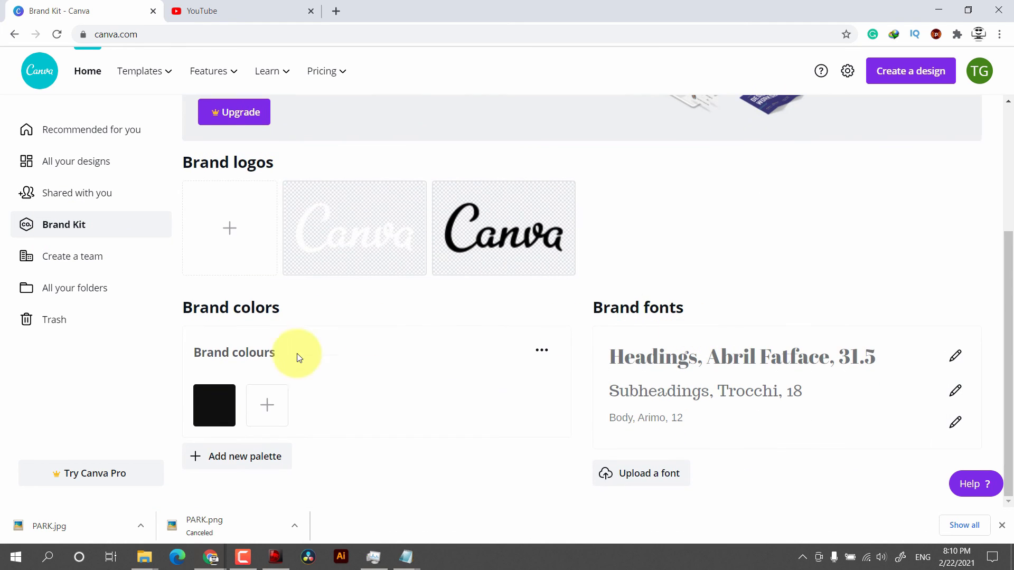
click(267, 405)
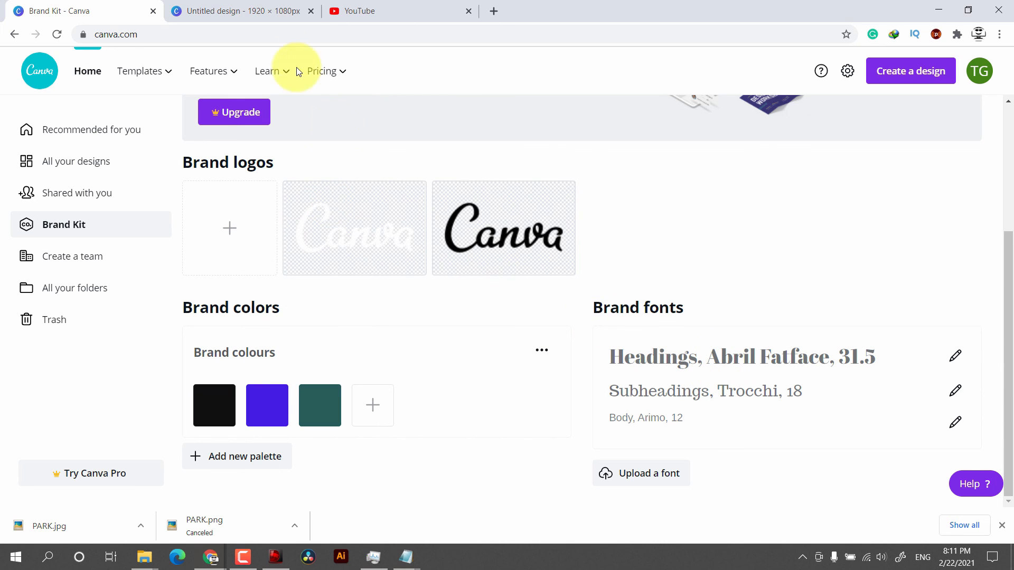
Step: Switch to the untitled design and view the brand colours available for the signpost graphic's dark colour
click(257, 10)
click(124, 12)
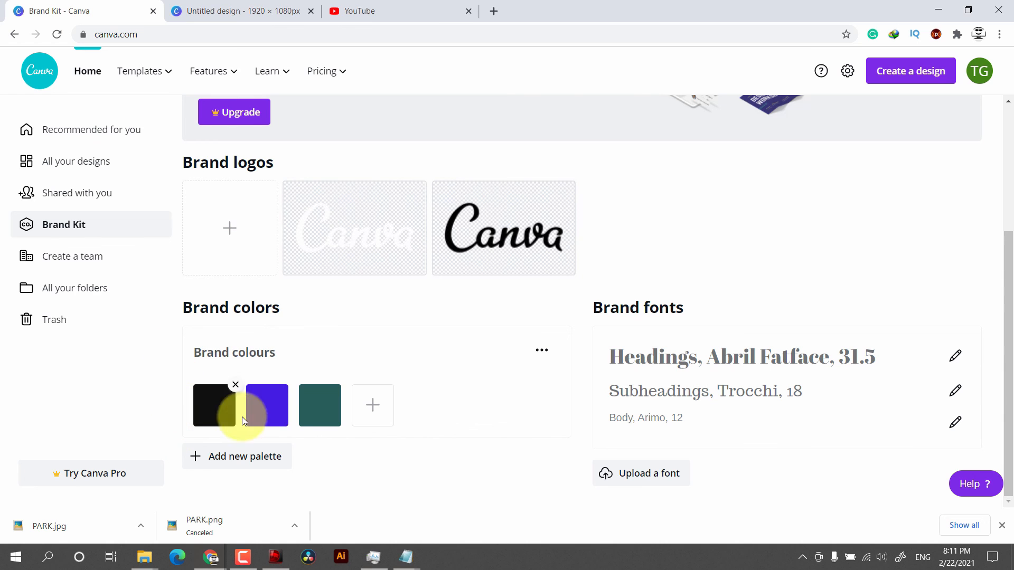
click(275, 19)
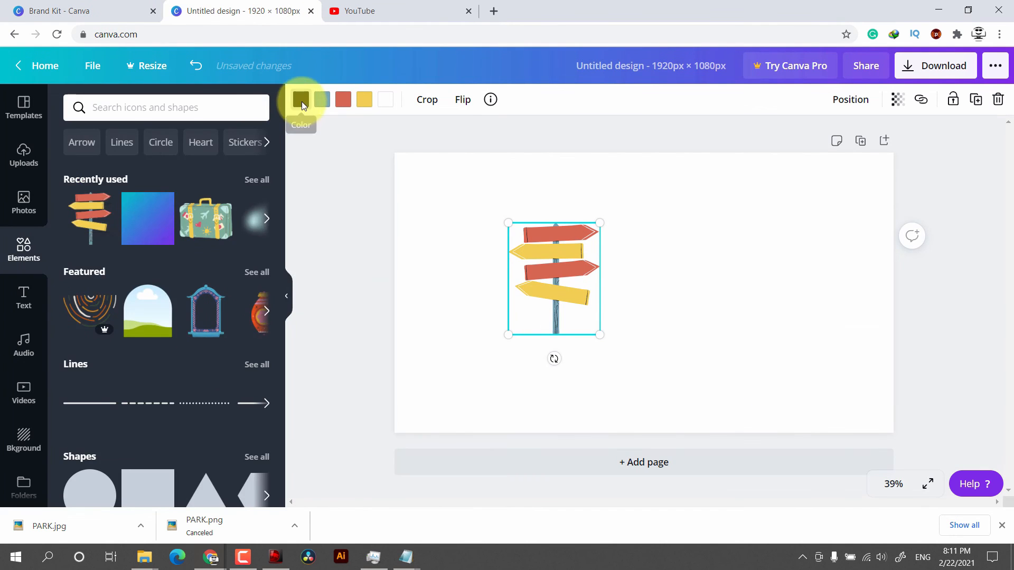
click(302, 101)
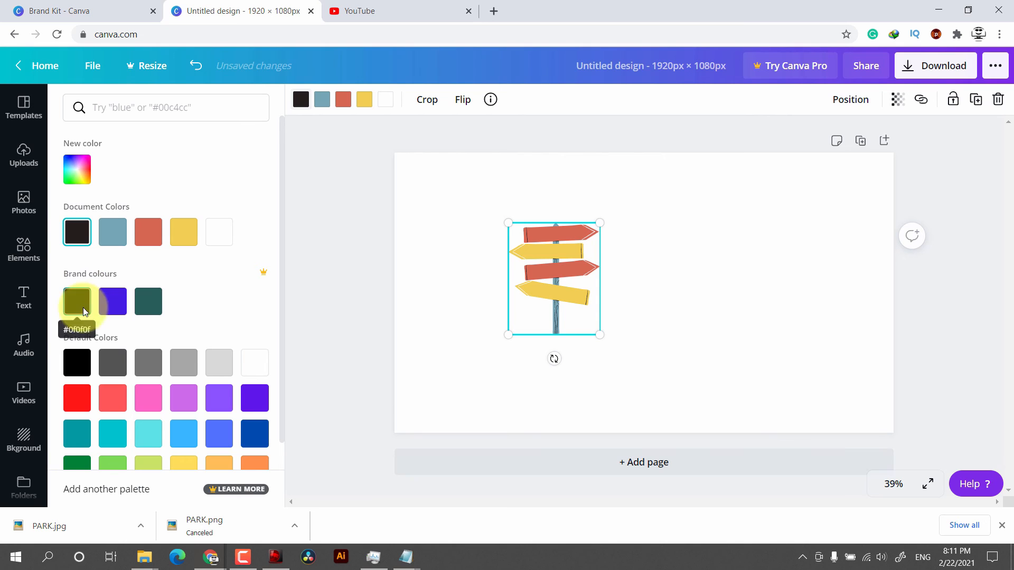
Step: Return to the Brand Kit page, open the team creation dialog and close it
key(ctrl+shift+Tab)
click(124, 262)
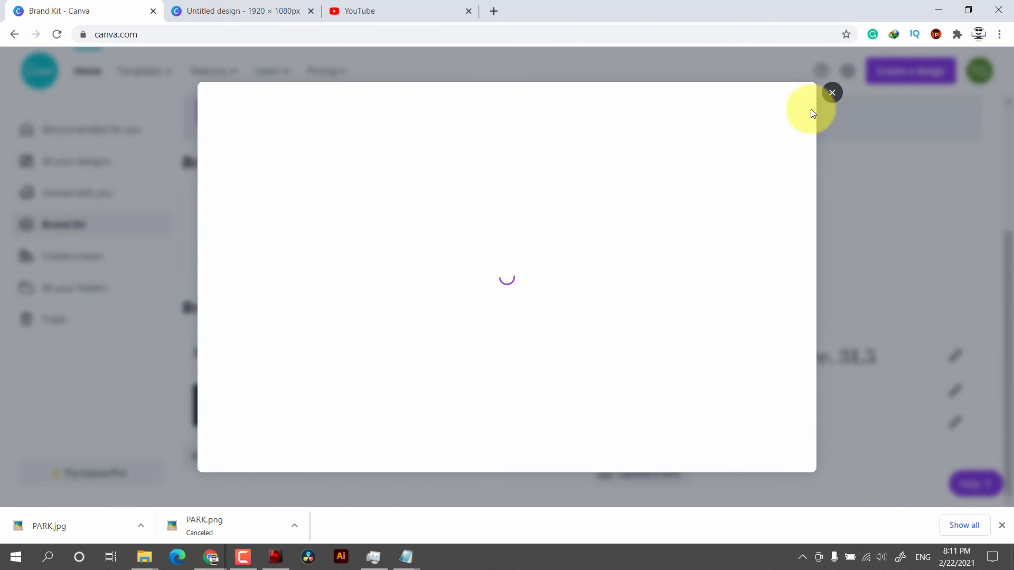
click(831, 93)
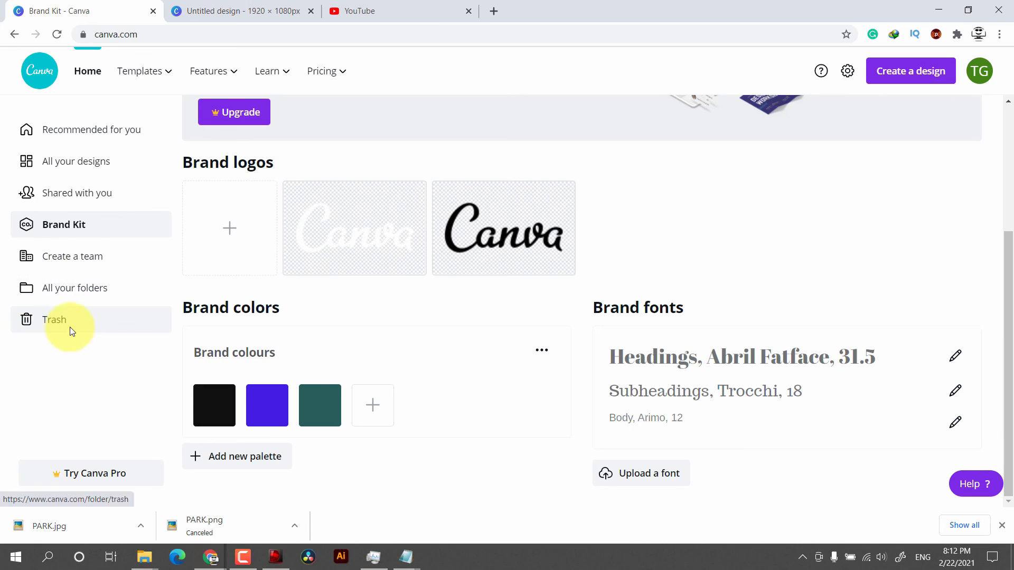